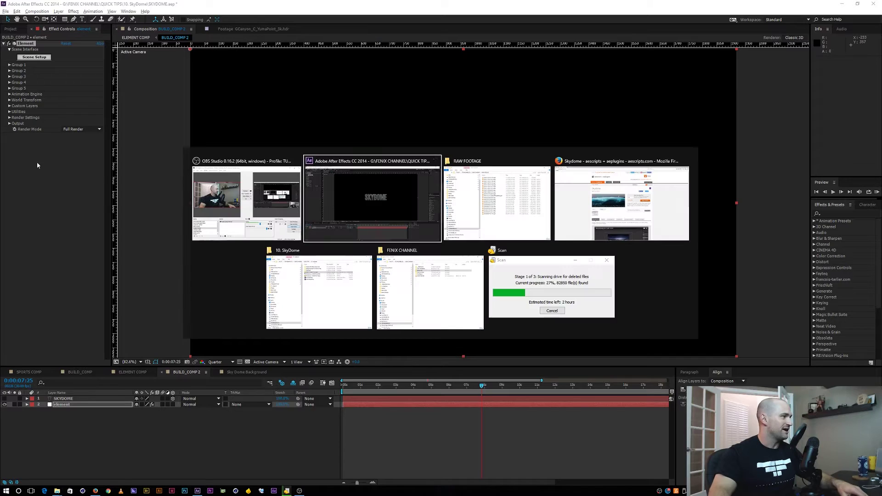
Look through the saved trailer stills, ending with the Vows of Vengeance title frame
left_click(524, 267)
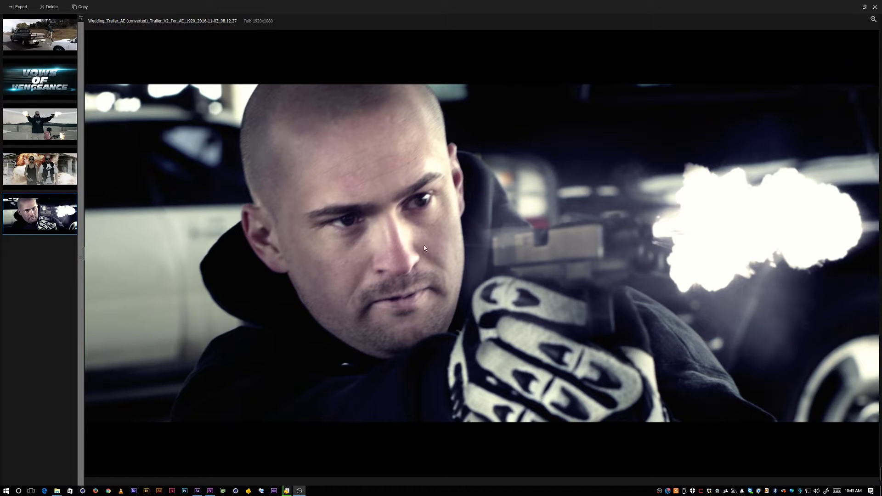
left_click(46, 168)
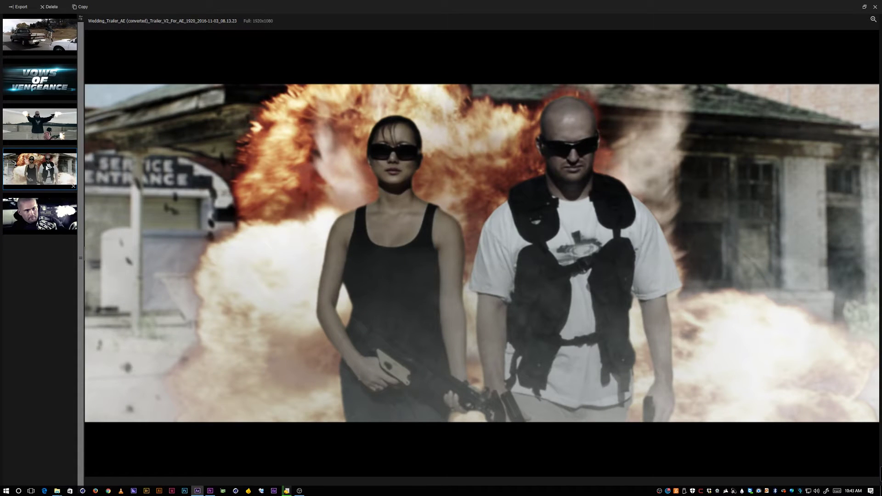
left_click(53, 127)
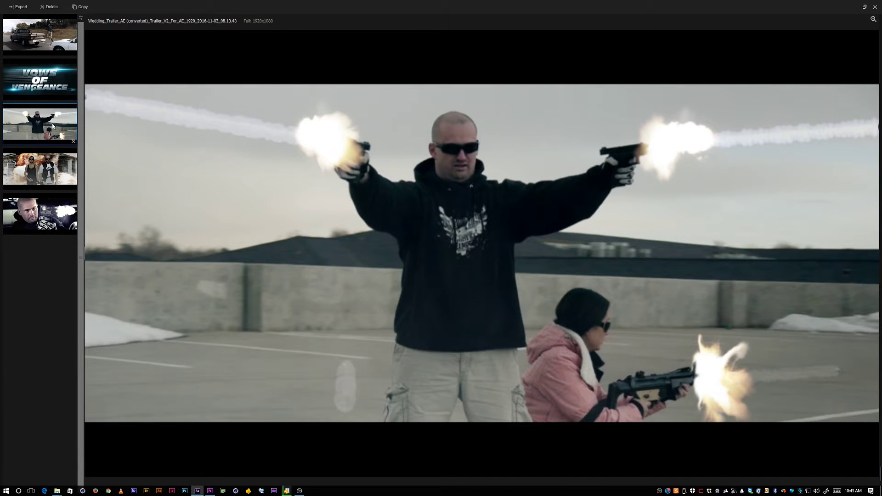
left_click(44, 42)
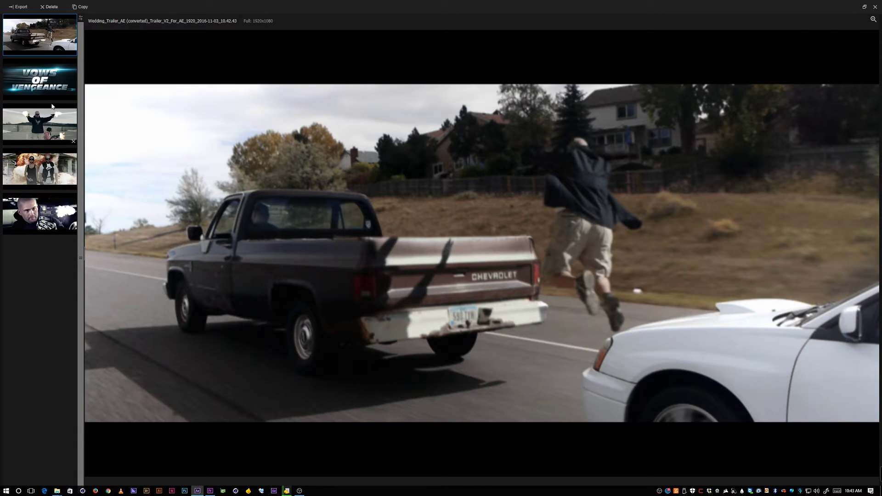
left_click(43, 86)
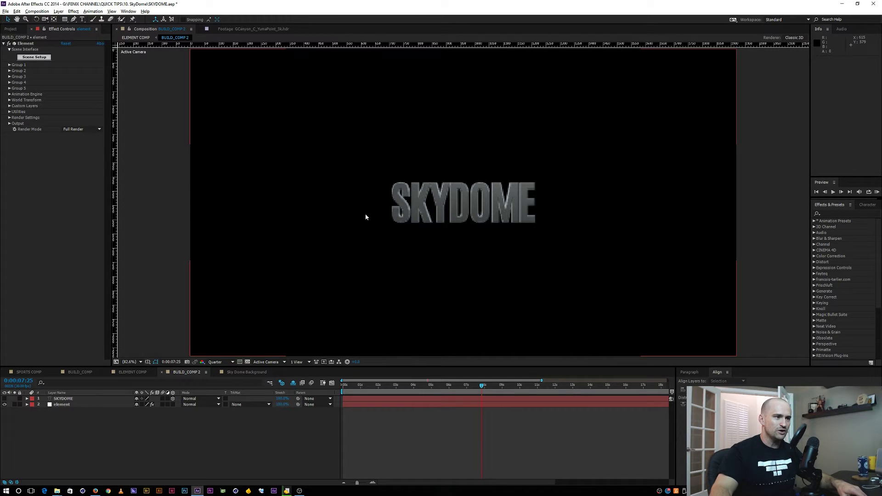
Switch to the Skydome product page in Firefox, try 0.00 as the custom price and put it back to 5.00
key("alt+Tab")
left_click(390, 304)
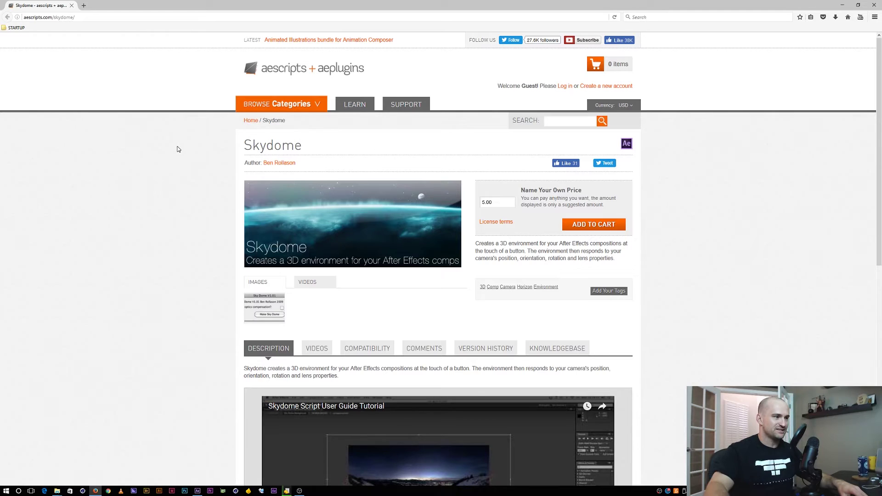
double_click(503, 202)
key("BackSpace")
type("0.00")
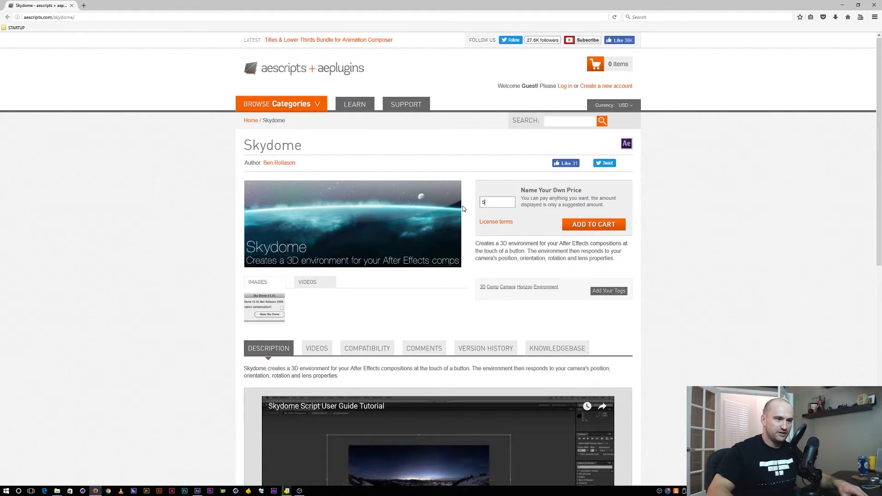
type("0")
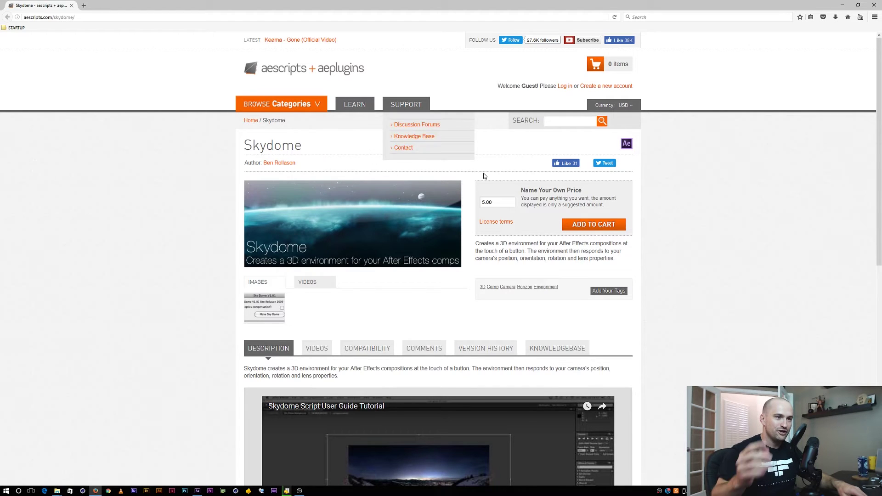
Switch to After Effects, show the flat SKYDOME text layer briefly, and return to the 3D element layer to compare them
key("alt+Tab")
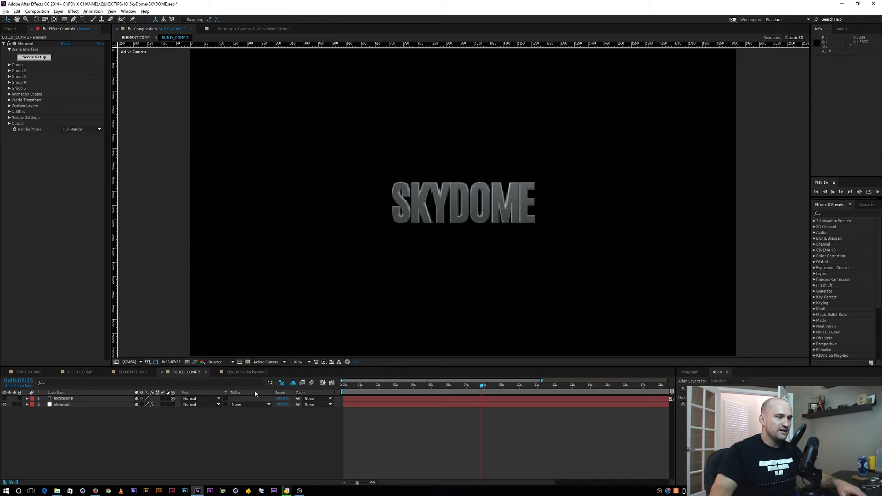
left_click(239, 448)
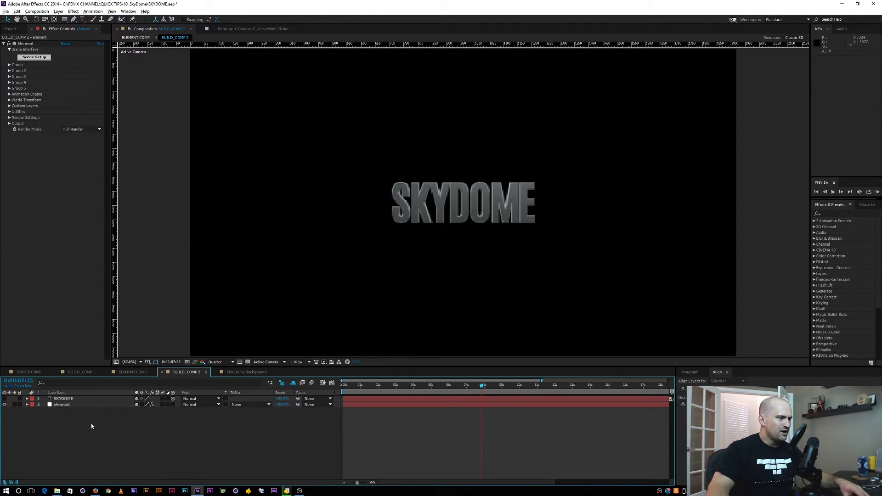
left_click(67, 399)
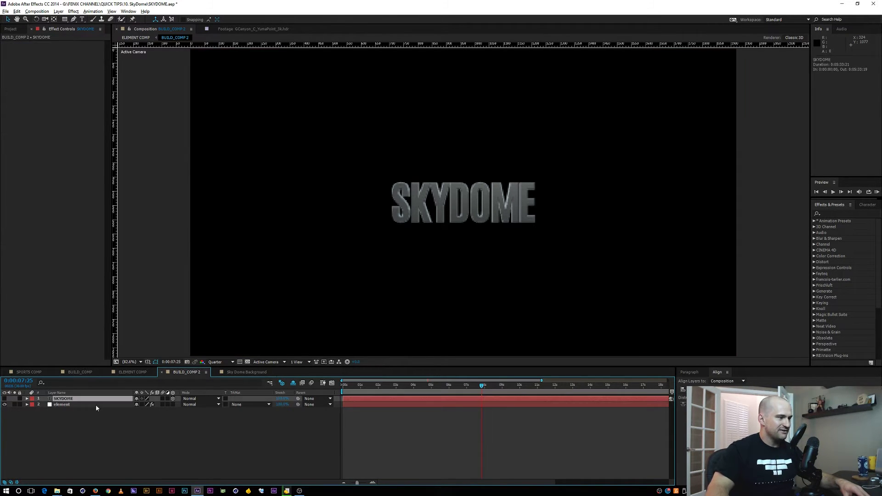
left_click(15, 398)
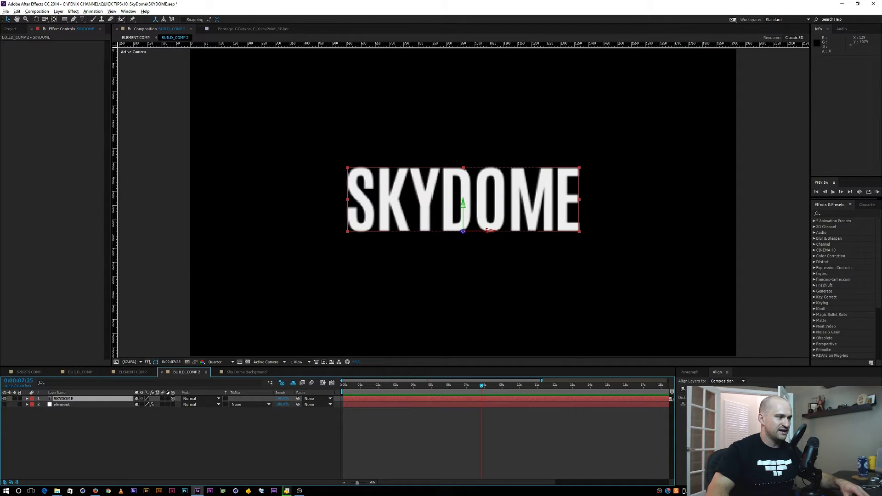
left_click(5, 399)
left_click(4, 405)
left_click(66, 405)
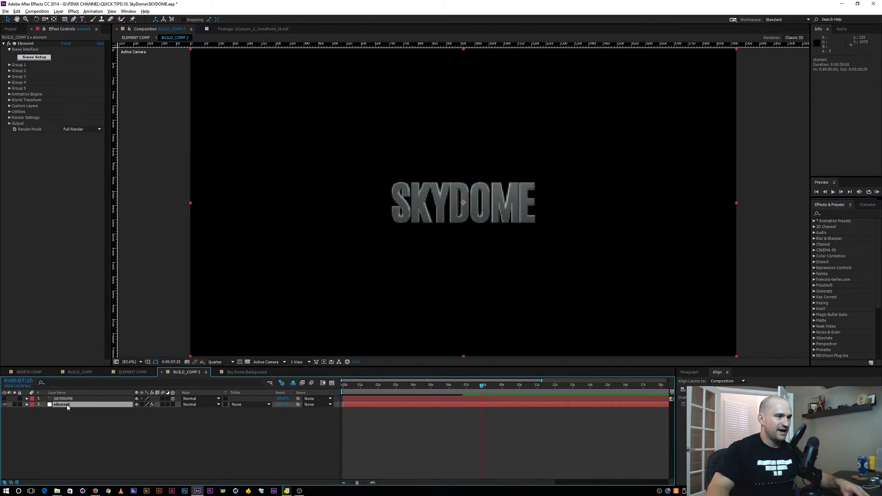
left_click(217, 434)
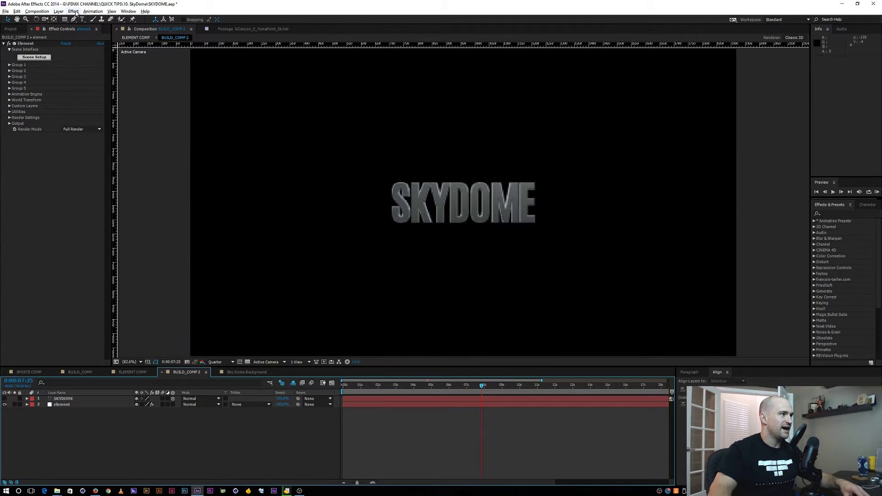
Add a two-node camera layer with the 24mm preset to BUILD_COMP 2
left_click(58, 11)
mouse_move(56, 20)
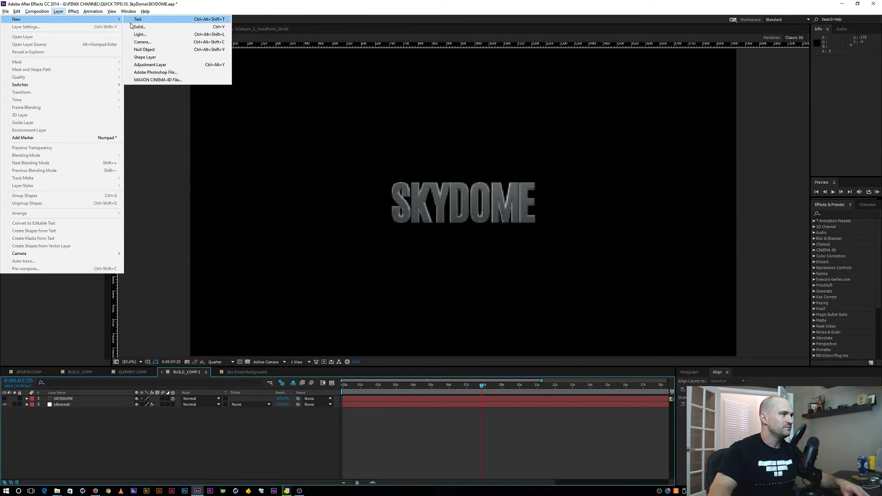
left_click(154, 42)
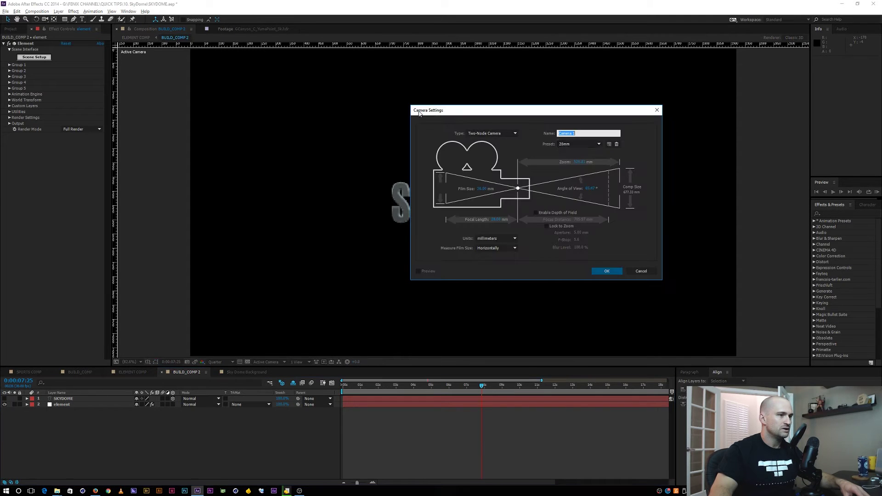
left_click(574, 144)
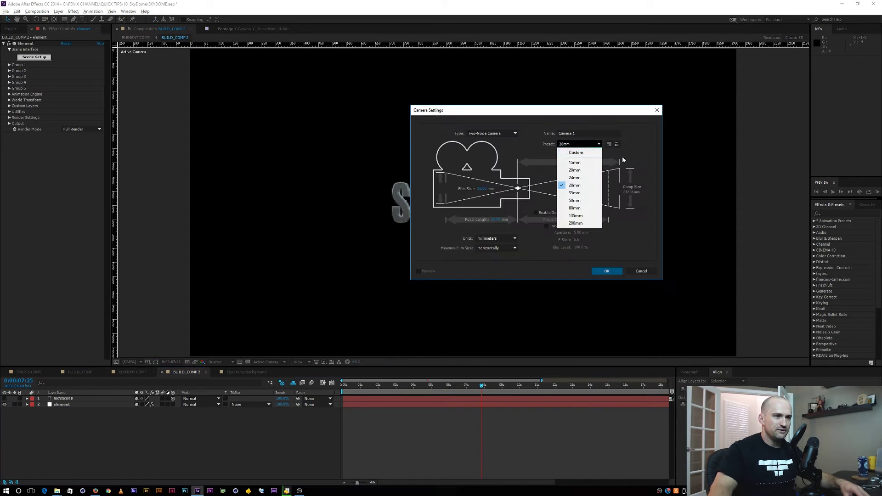
left_click(575, 178)
left_click(606, 271)
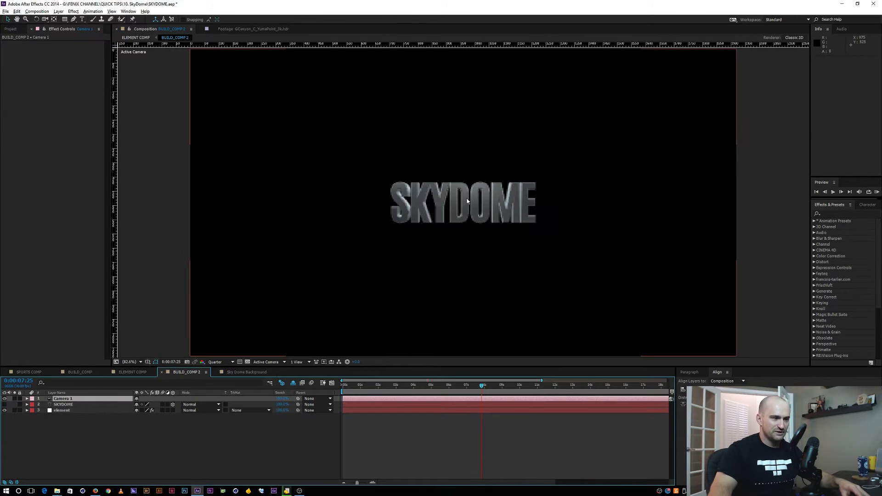
Orbit Camera 1 around the 3D SKYDOME text to an angled view with the camera tool
key("c")
key("c")
left_click_drag(454, 202, 459, 162)
left_click_drag(459, 194, 284, 321)
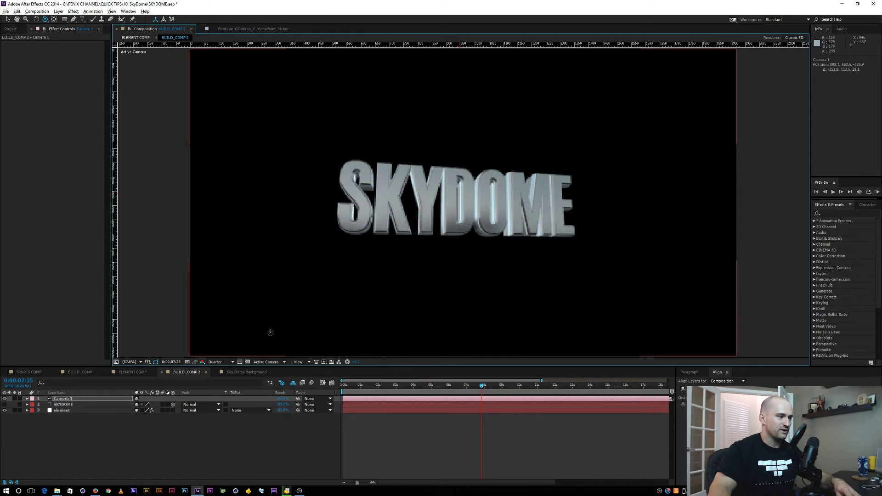
With Camera 1 selected, run the BR_Skydome_3D.jsxbin script and make the skydome using optics compensation
left_click(184, 441)
left_click(61, 398)
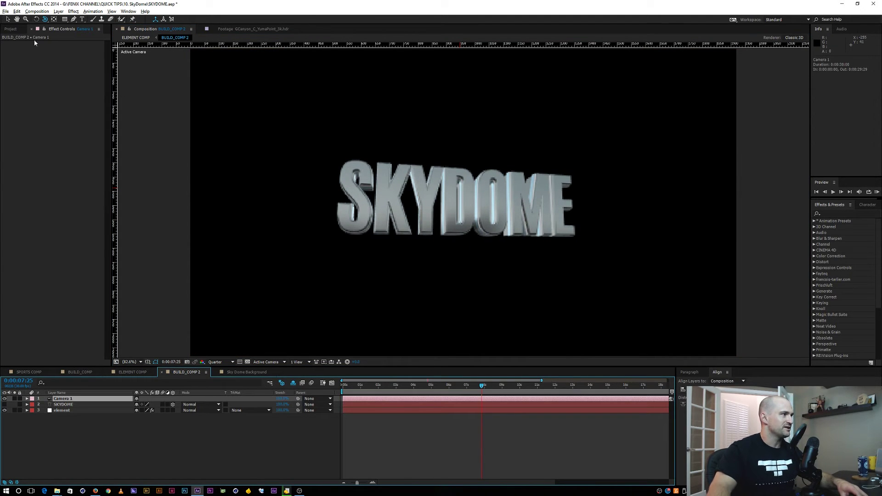
left_click(5, 11)
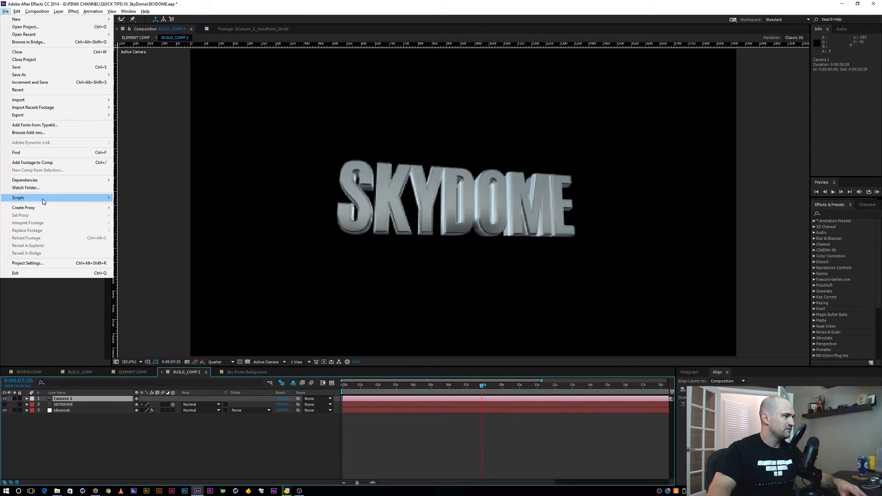
mouse_move(42, 202)
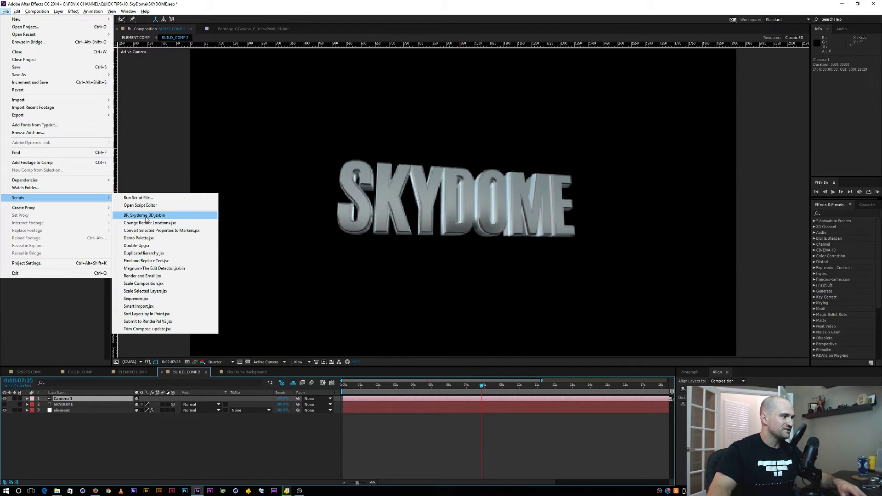
left_click(145, 215)
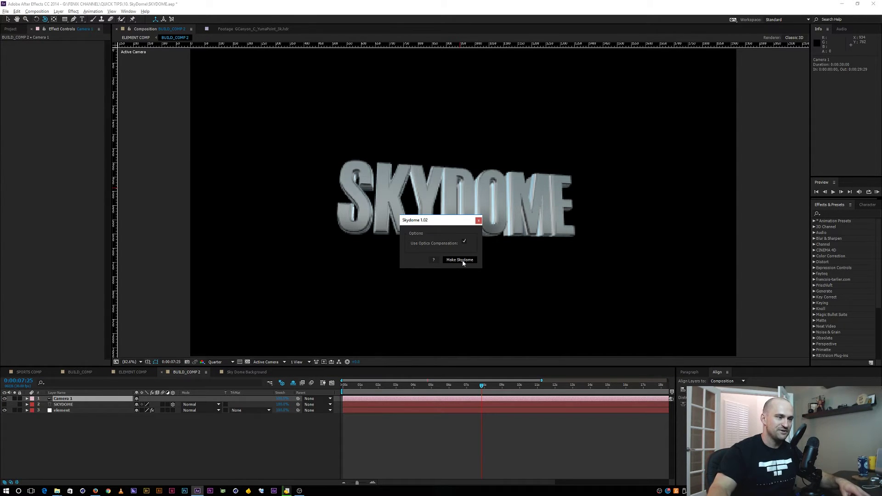
left_click(461, 261)
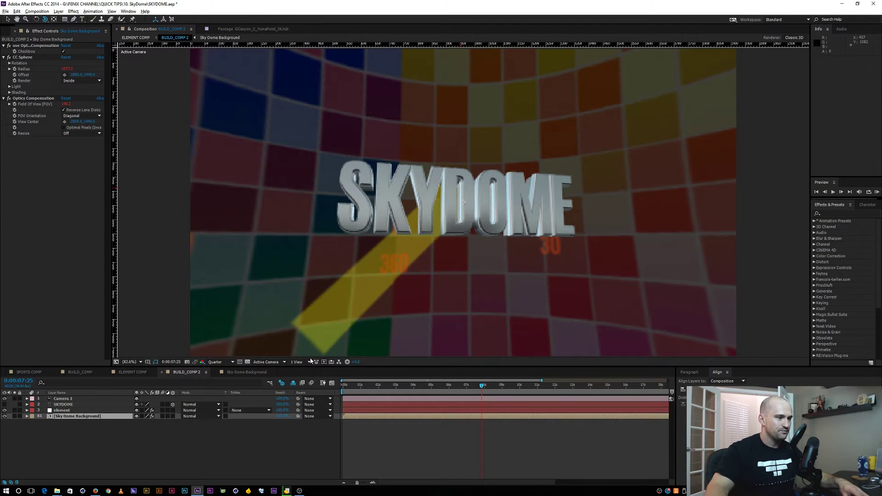
Orbit the camera to a nearly frontal view of the text against the skydome, and fit the composition in an enlarged viewer
key("period")
left_click_drag(464, 273, 446, 284)
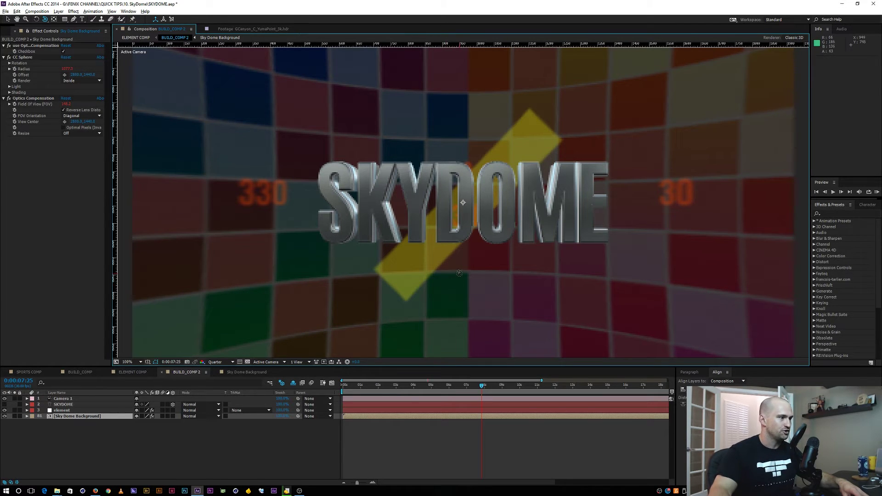
left_click(133, 362)
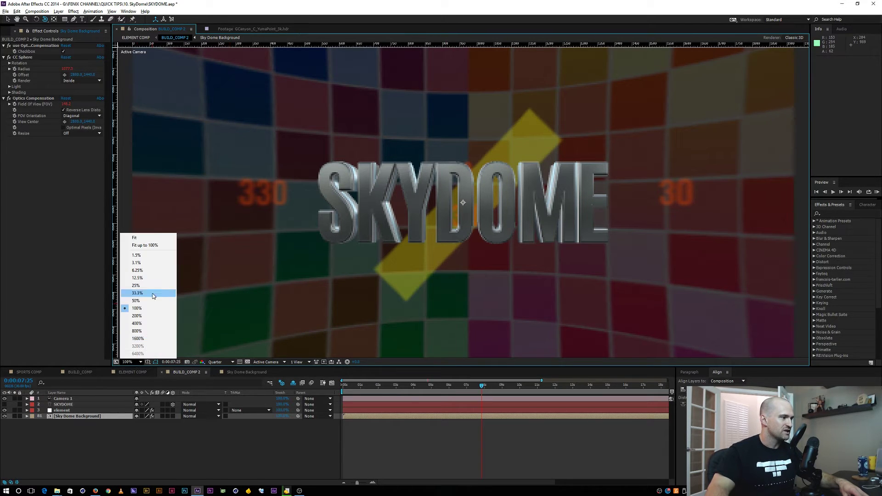
left_click(138, 238)
mouse_move(291, 381)
left_mouse_down()
mouse_move(292, 402)
mouse_move(292, 394)
left_mouse_up()
left_click(292, 458)
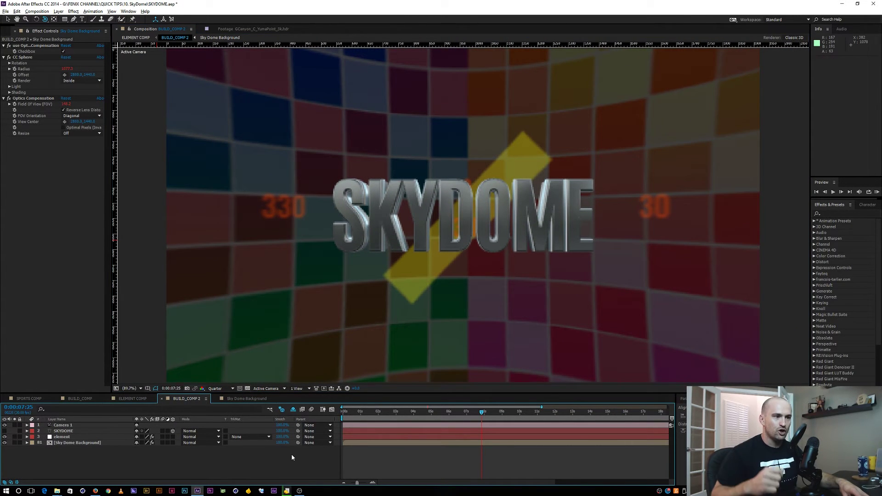
mouse_move(411, 300)
left_mouse_down()
mouse_move(425, 290)
mouse_move(410, 296)
left_mouse_up()
left_click(263, 463)
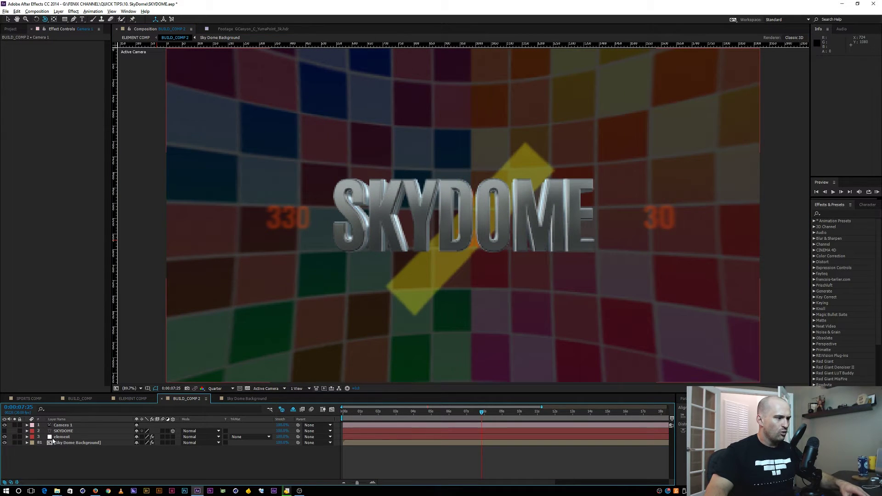
In the element layer's Scene Setup, load GCanyon_C_YumaPoint_3k.jpg as the environment texture and rotate the preview to check the reflections
left_click(69, 437)
left_click(32, 58)
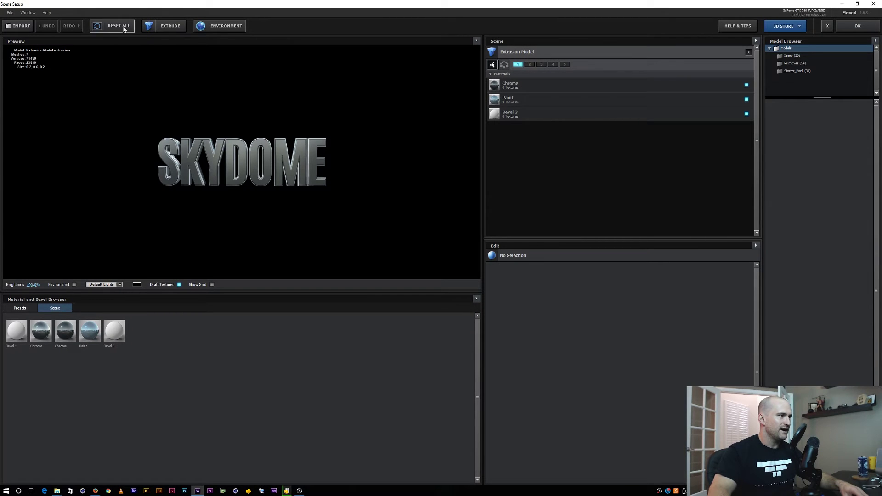
left_click(222, 26)
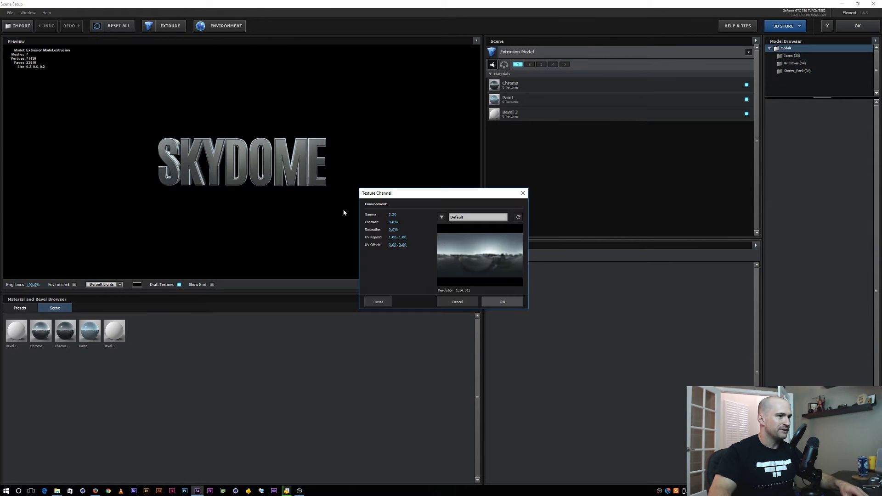
left_click(442, 217)
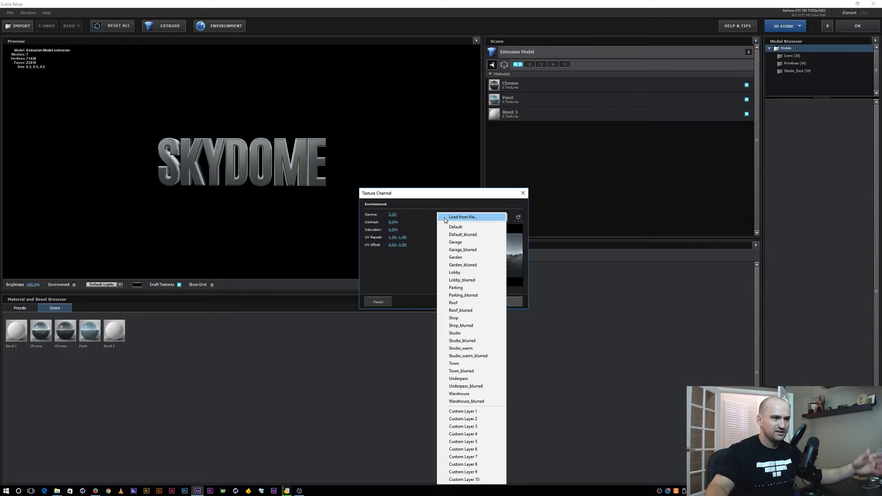
left_click(420, 264)
left_click(479, 216)
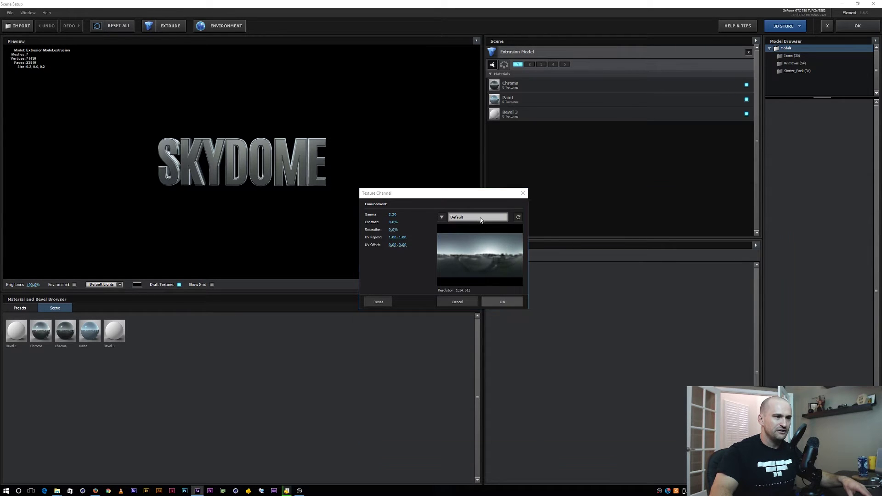
left_click(558, 394)
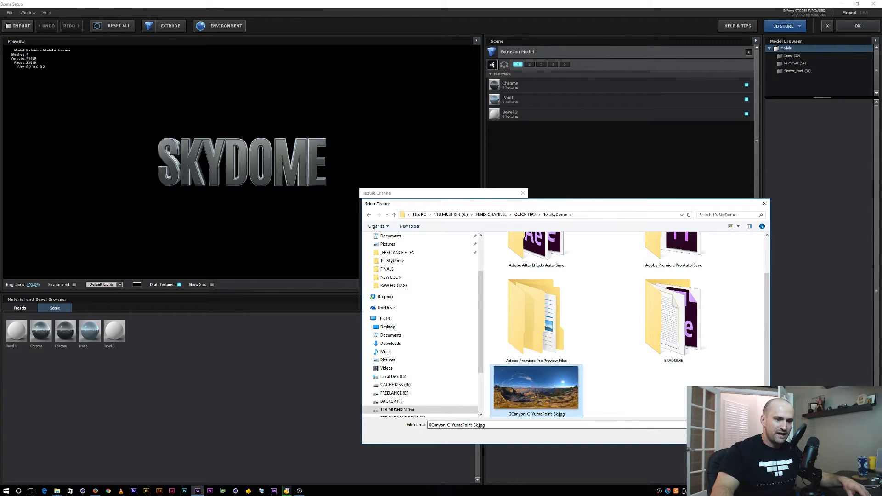
double_click(543, 383)
left_click(501, 303)
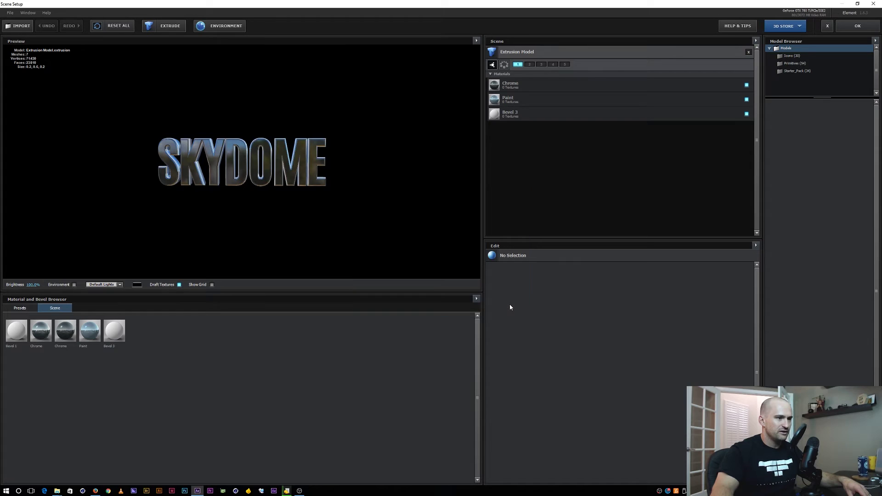
left_click_drag(264, 165, 297, 158)
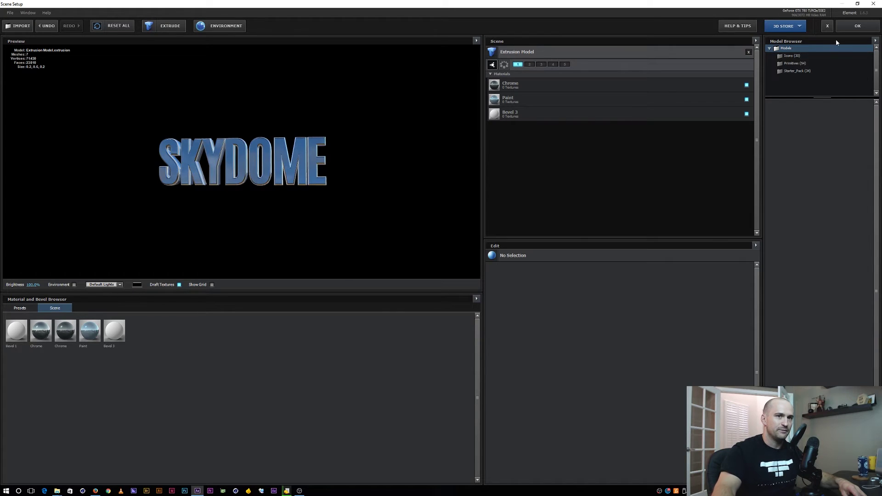
Accept the Element scene setup and orbit the camera slightly around the text to check its reflections
left_click(853, 26)
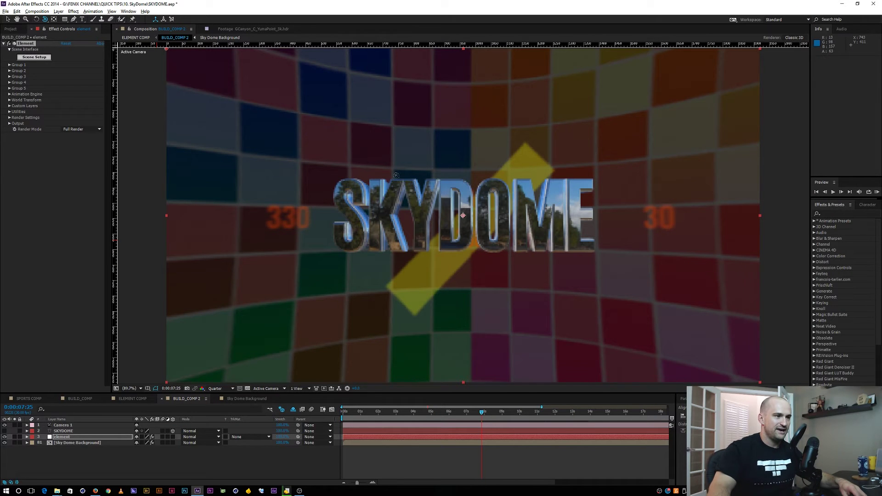
left_click_drag(459, 209, 398, 173)
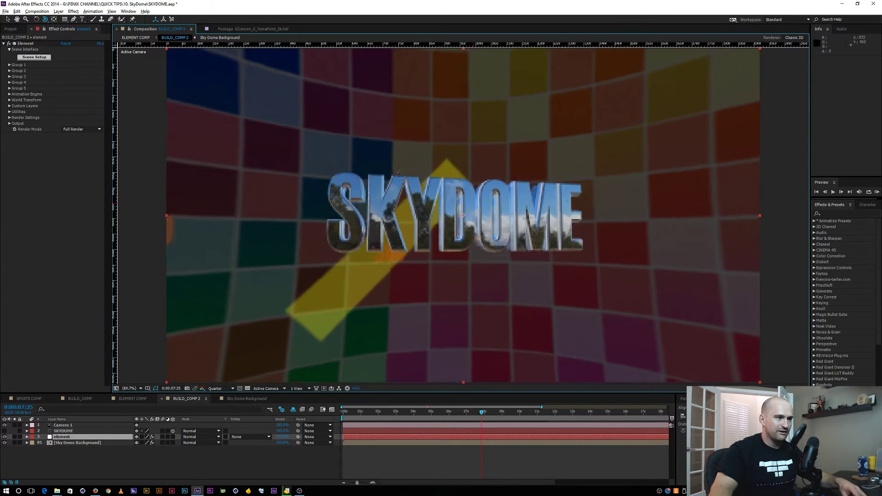
Show the project files and open the Sky Dome Background precomp from its layer in BUILD_COMP 2
left_click(10, 28)
left_click(81, 220)
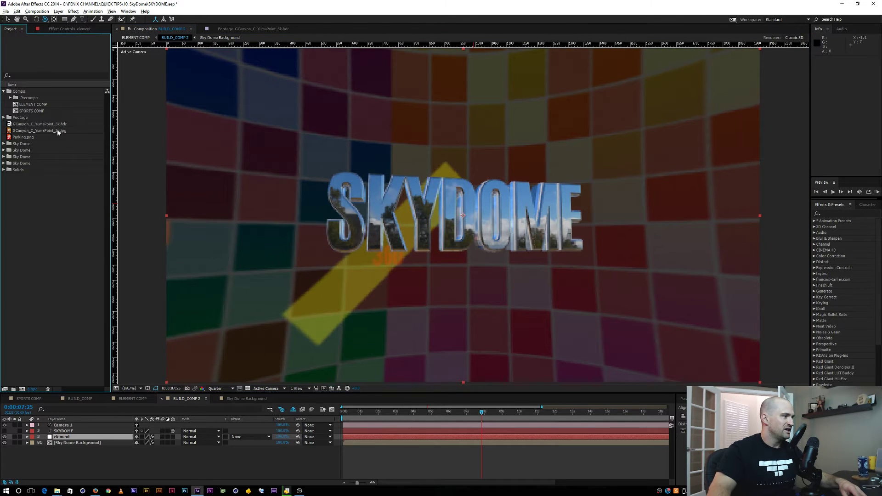
left_click(56, 131)
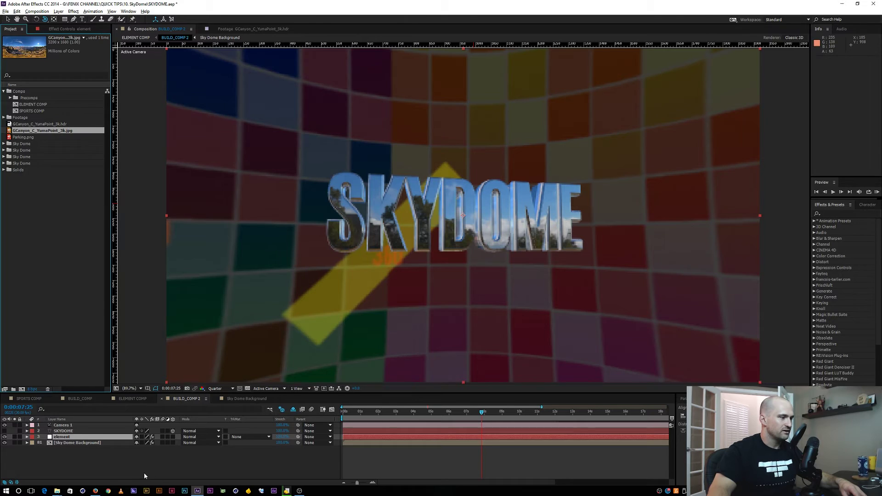
left_click(78, 452)
left_click(70, 443)
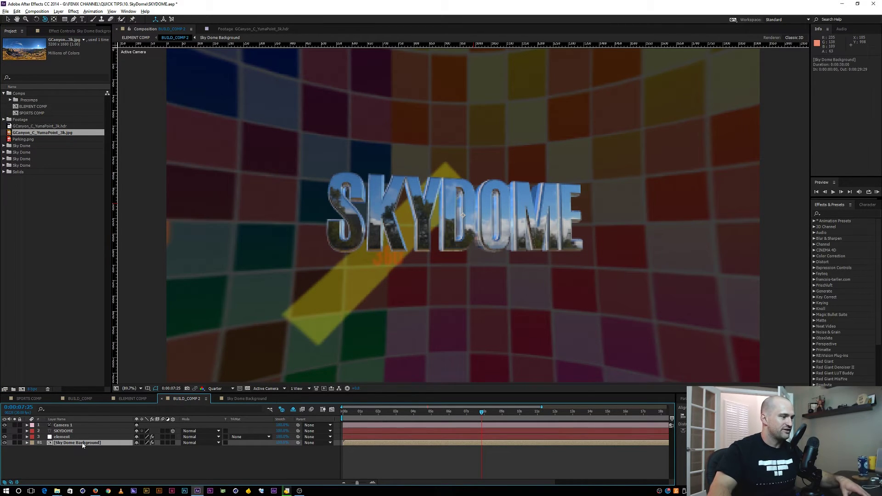
double_click(82, 442)
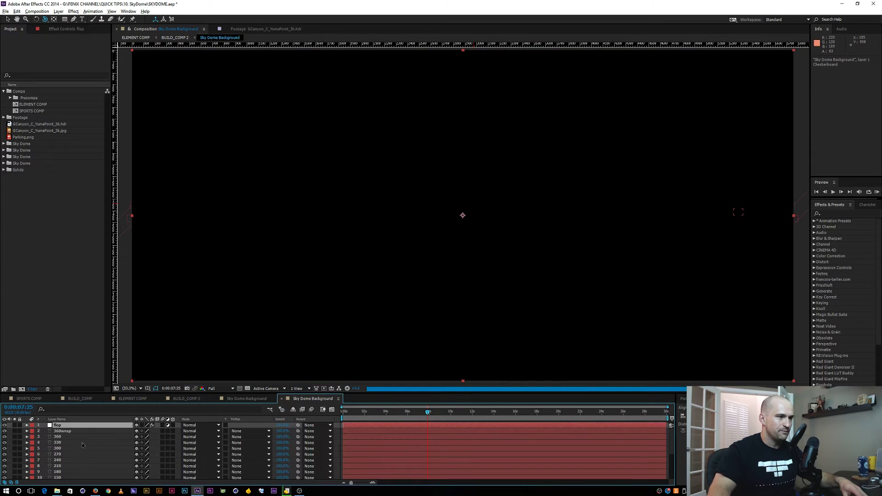
Add GCanyon_C_YumaPoint_3k.jpg above the flop layer in Sky Dome Background and fit it to the composition size
scroll(429, 232, "down", 2)
scroll(430, 231, "up", 2)
key("comma")
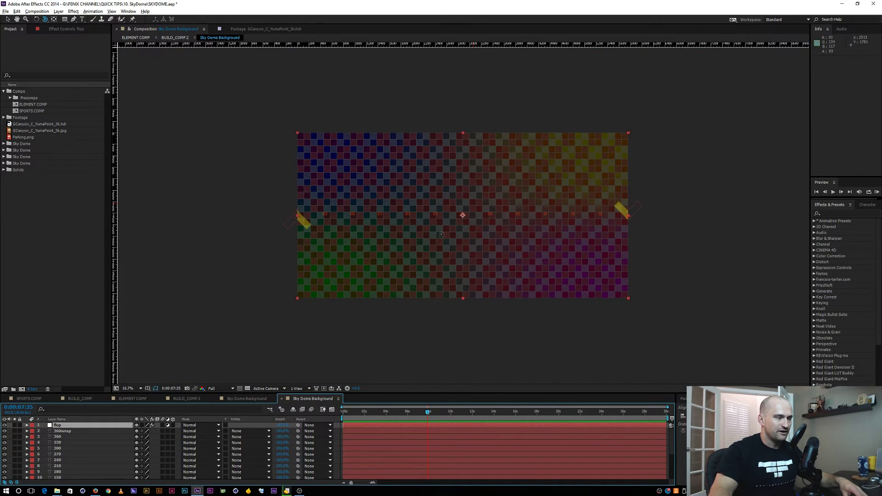
key("period")
left_click(84, 231)
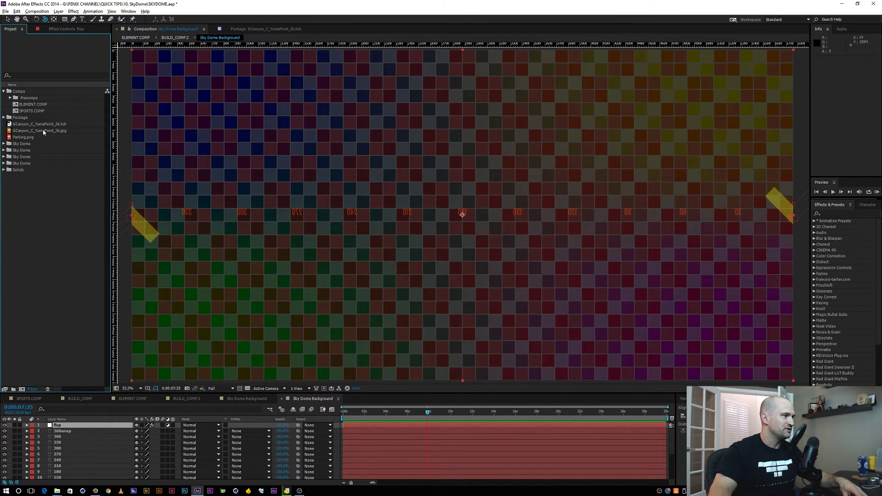
left_click_drag(39, 130, 95, 427)
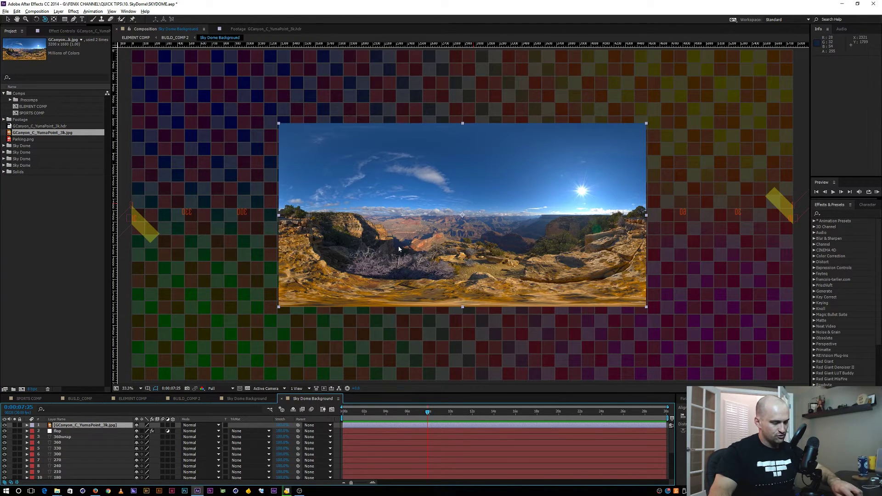
key("ctrl+alt+f")
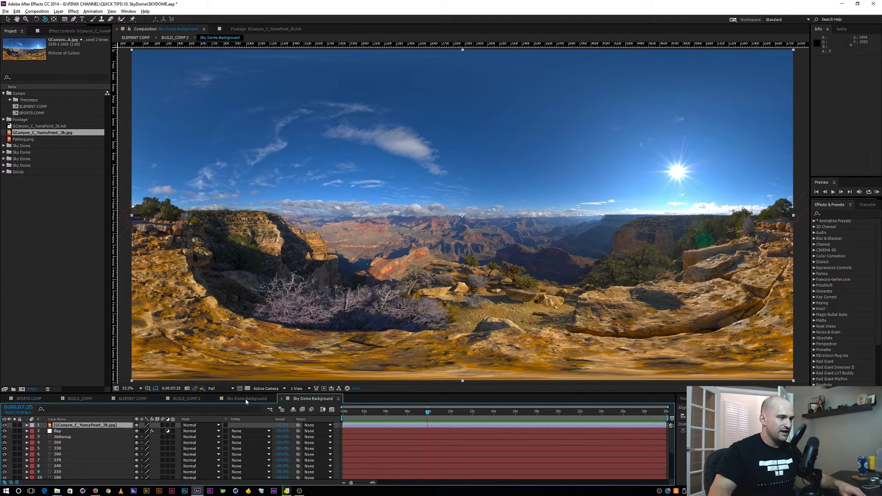
In BUILD_COMP 2, orbit the camera at half resolution and examine the sky behind the text for a vertical seam
left_click(186, 399)
left_click_drag(325, 350, 558, 222)
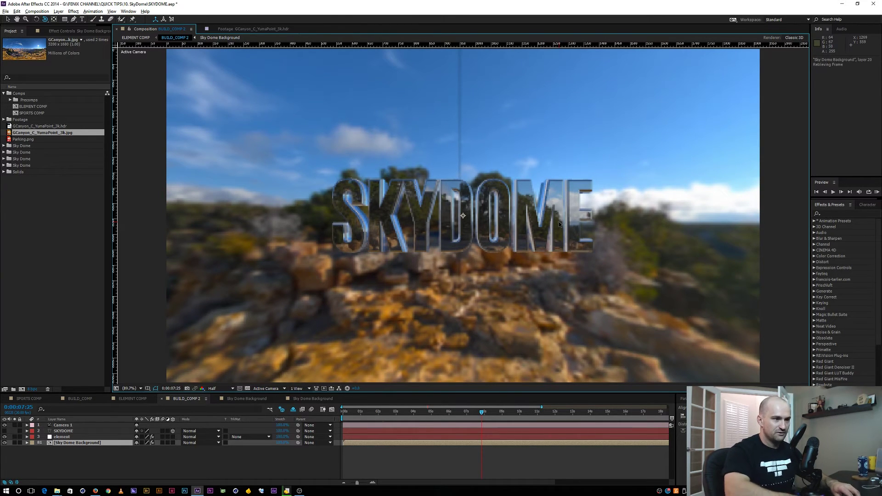
key("ctrl+shift+j")
scroll(471, 142, "up", 4)
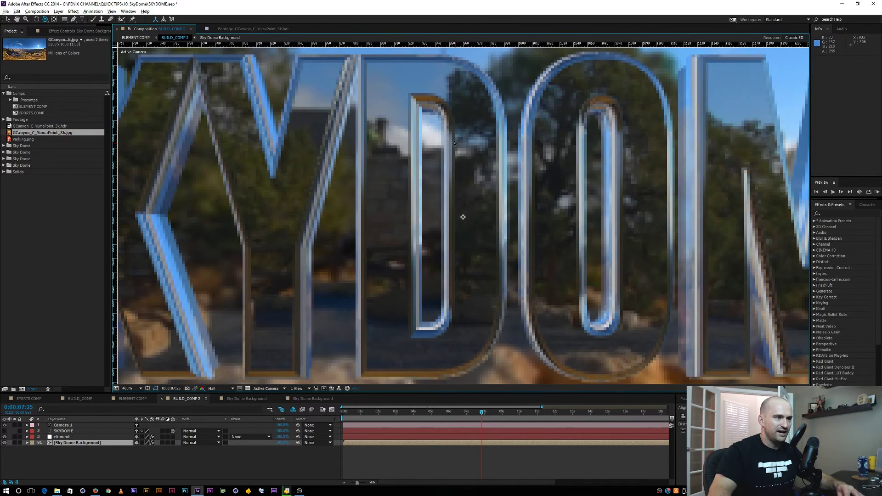
scroll(454, 119, "down", 1)
left_click_drag(454, 119, 440, 143)
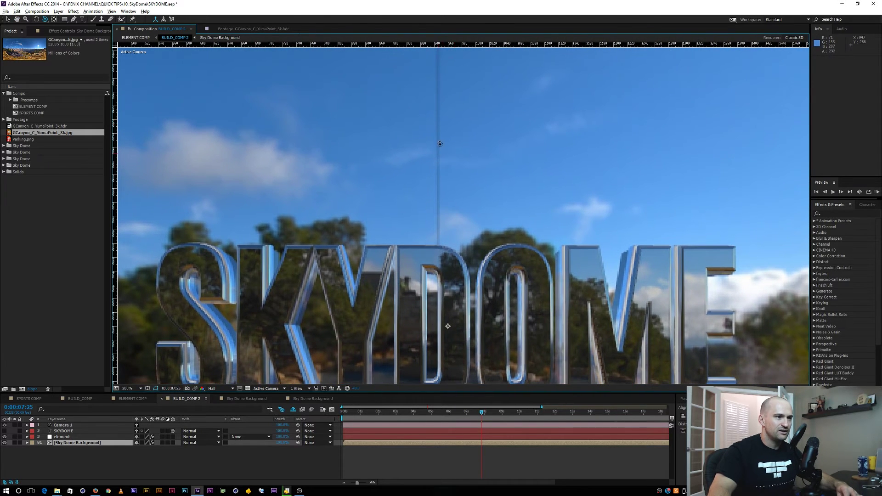
In Sky Dome Background, add an adjustment layer above the panorama and apply the Offset effect to it
left_click(169, 474)
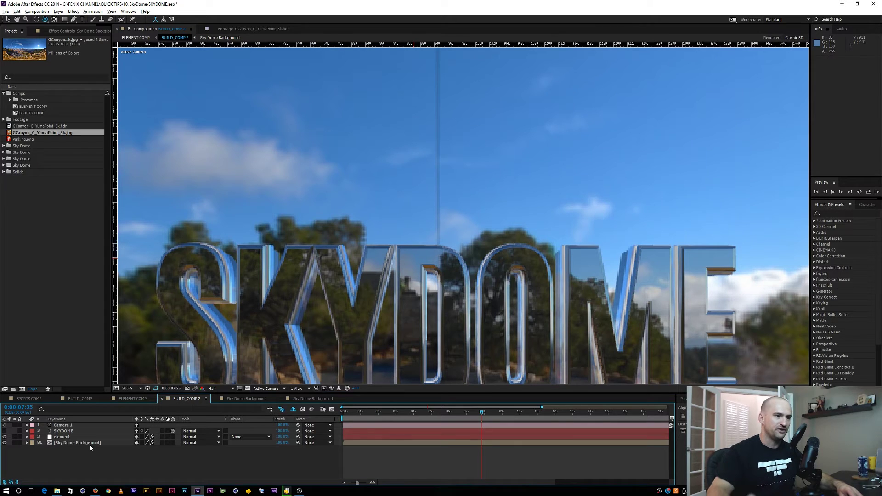
double_click(95, 443)
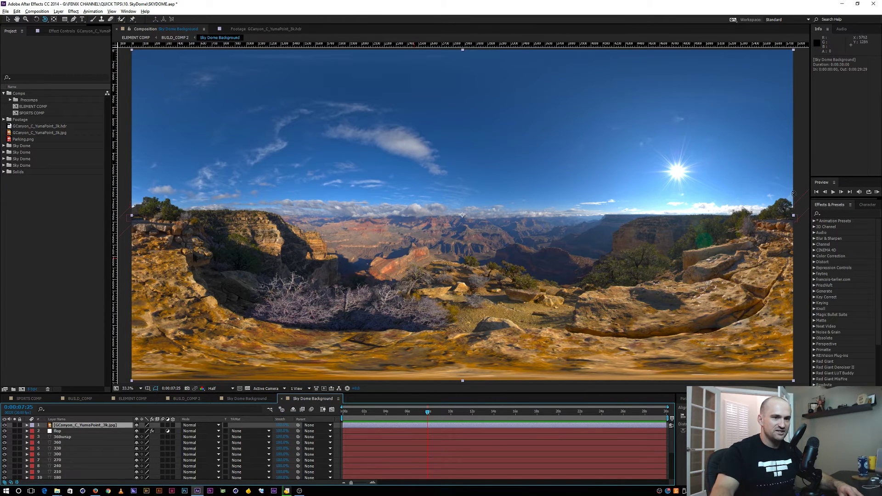
left_click(69, 362)
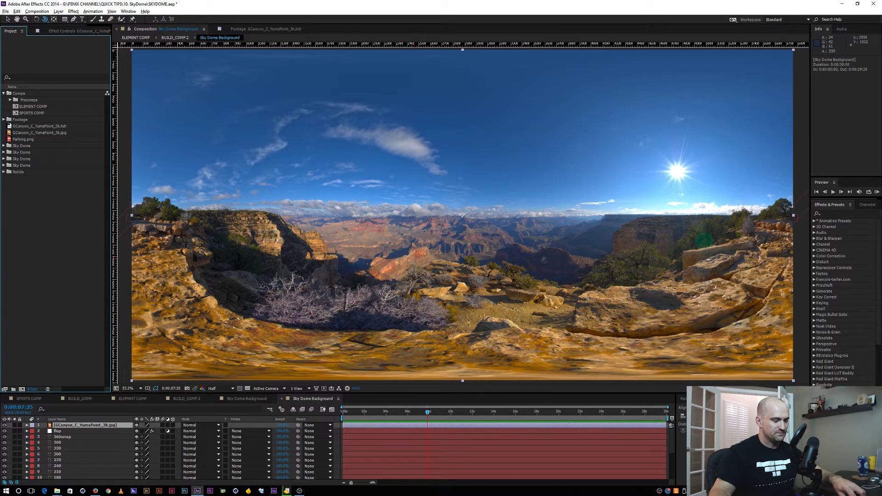
key("ctrl+alt+y")
left_click(835, 223)
left_click(836, 213)
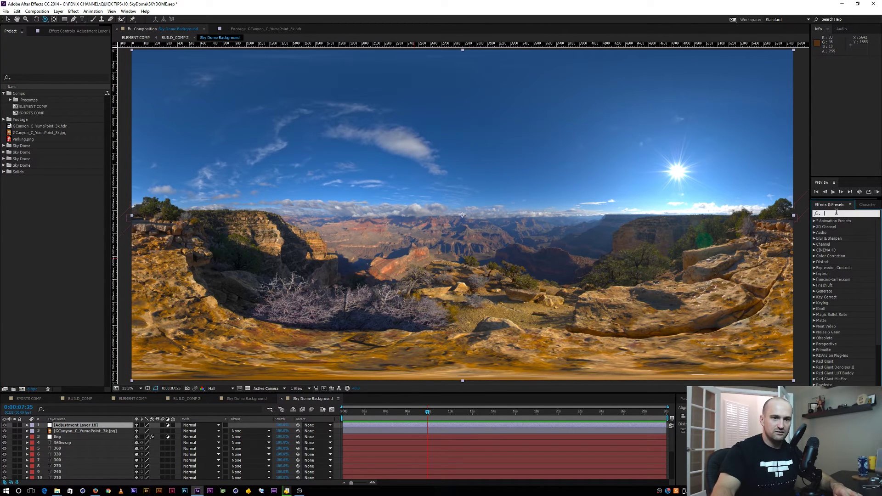
type("offs")
left_click_drag(835, 238, 91, 425)
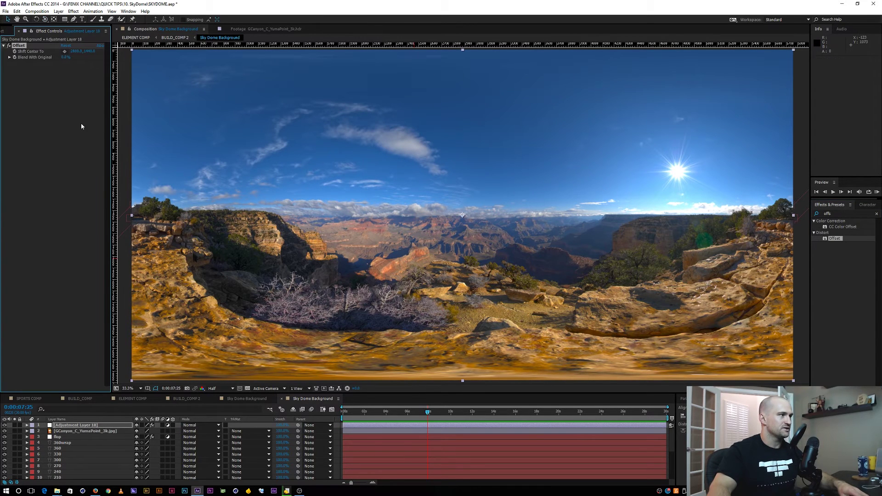
Shift the Offset effect's center horizontally until the panorama's edge seam sits near the middle of the frame
left_click_drag(75, 54, 127, 70)
left_click_drag(75, 53, 100, 55)
left_click_drag(563, 96, 668, 109)
scroll(465, 208, "up", 3)
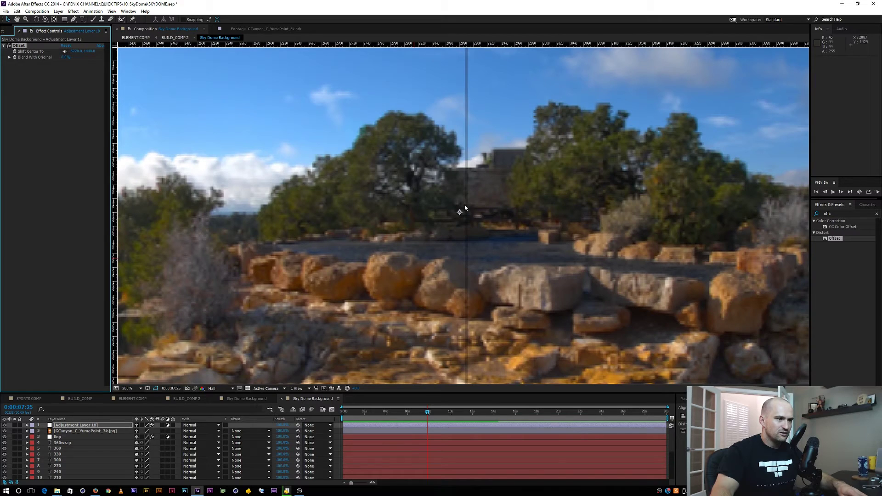
At full resolution, scale the GCanyon_C_YumaPoint_3k.jpg layer up slightly to close the dark vertical seam
left_click(70, 430)
key("s")
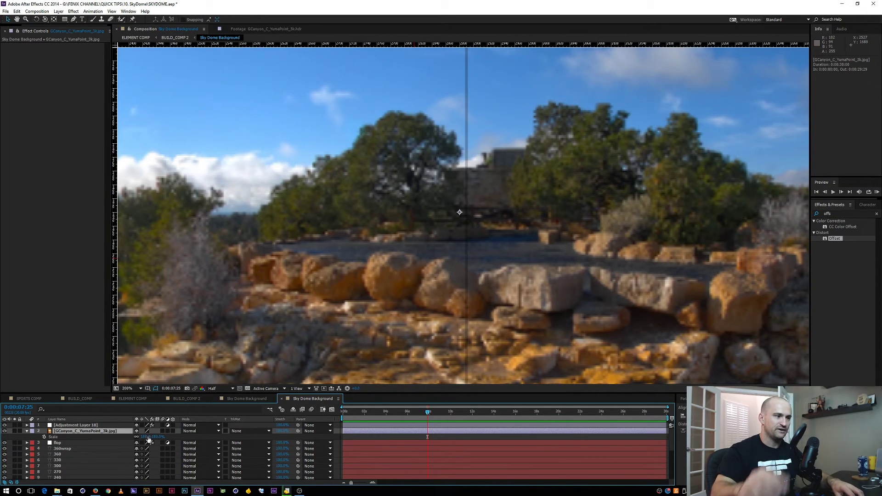
key("ctrl+j")
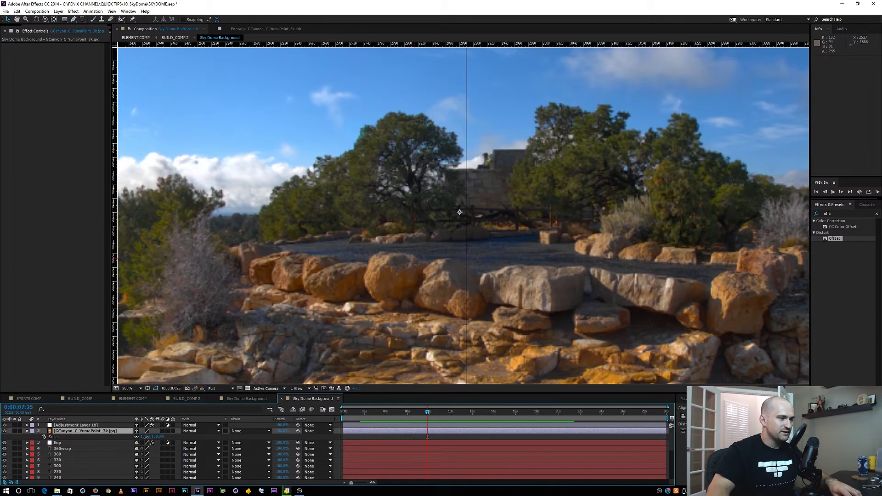
left_click_drag(145, 437, 146, 438)
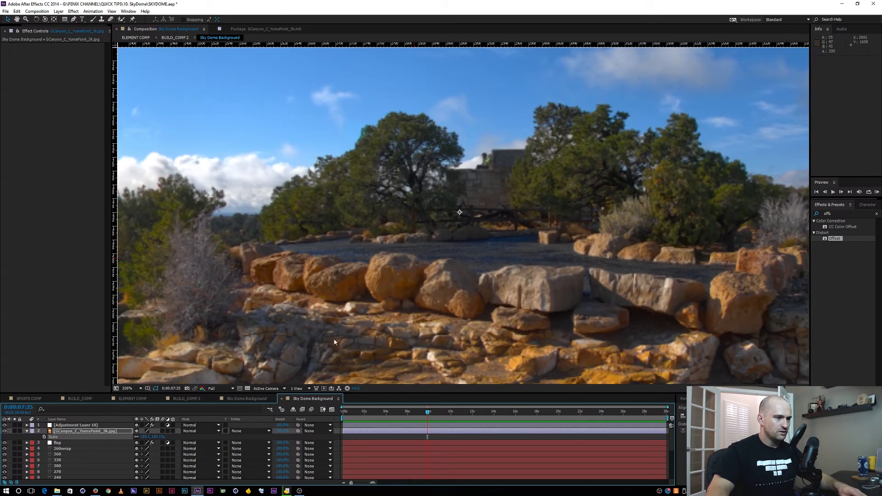
scroll(364, 293, "down", 1)
scroll(361, 294, "down", 1)
scroll(361, 294, "up", 1)
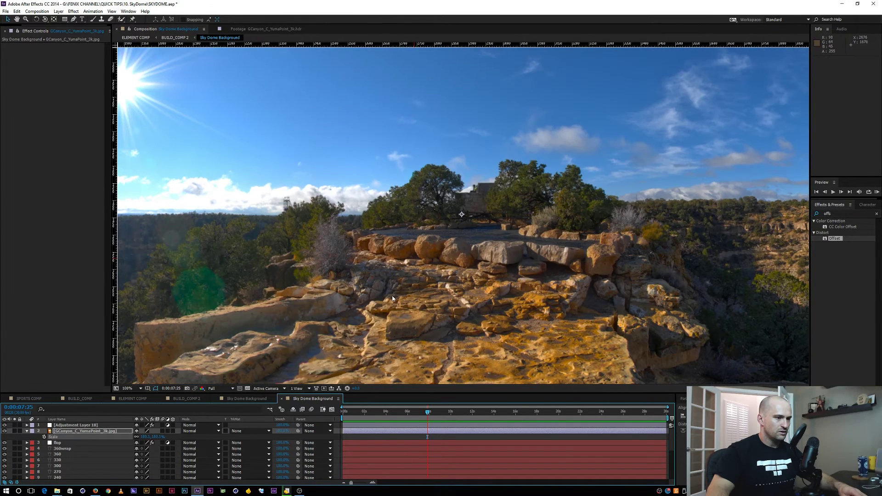
Hide the Offset adjustment layer, return to BUILD_COMP 2, and orbit and pull back the camera with the full frame fitted in view
left_click(5, 425)
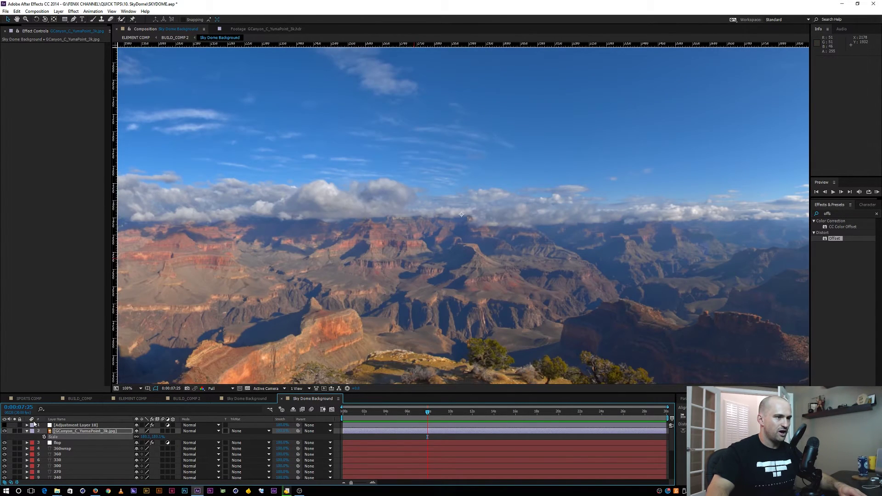
left_click(194, 399)
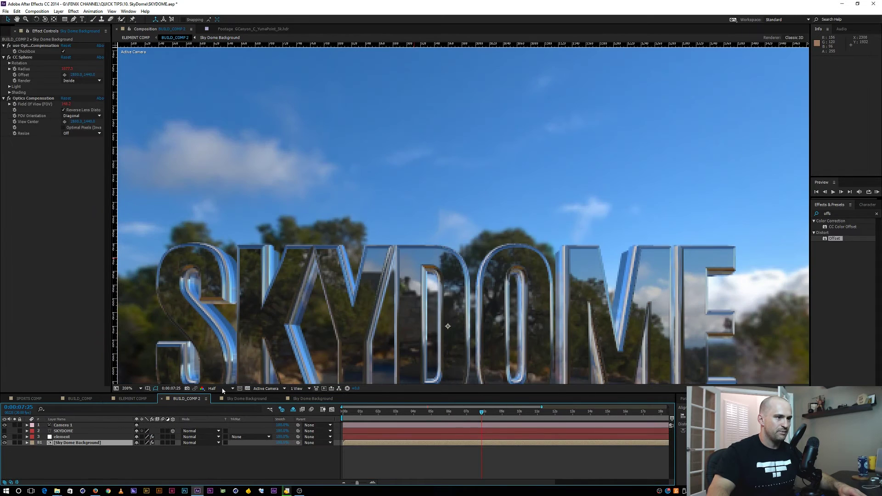
left_click_drag(448, 179, 441, 280)
key("c")
key("c")
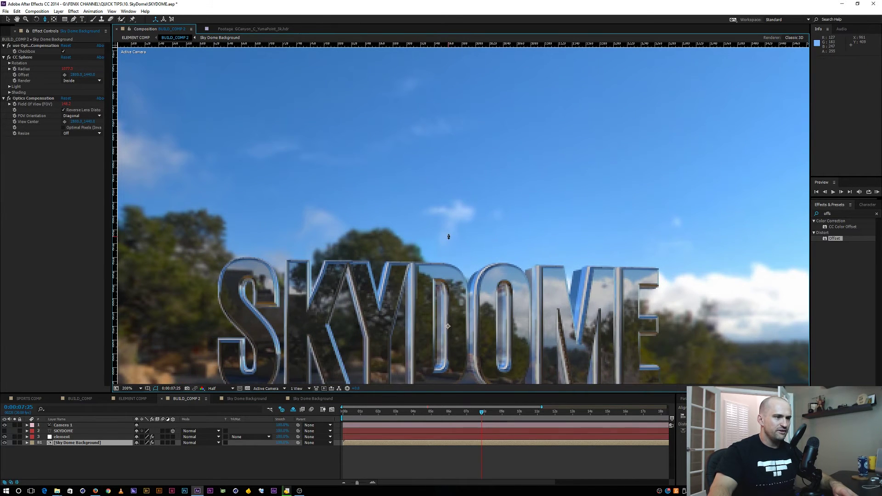
left_click(129, 388)
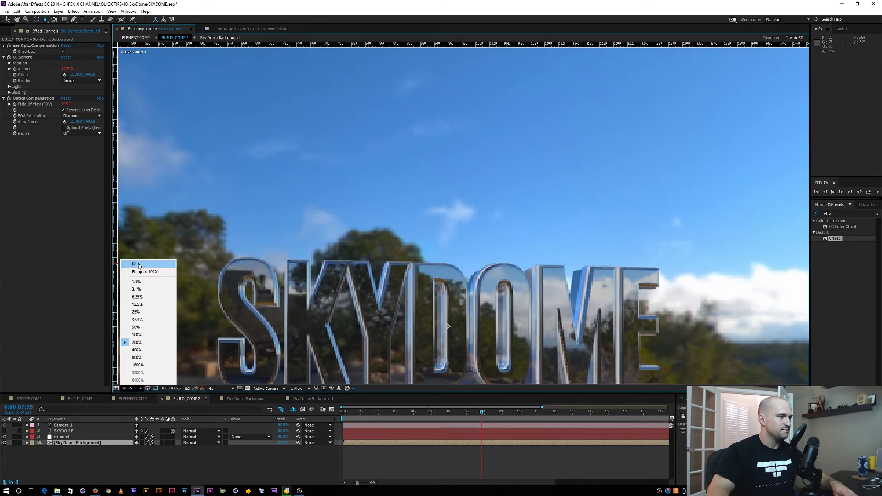
left_click(138, 270)
left_click_drag(445, 199, 425, 216)
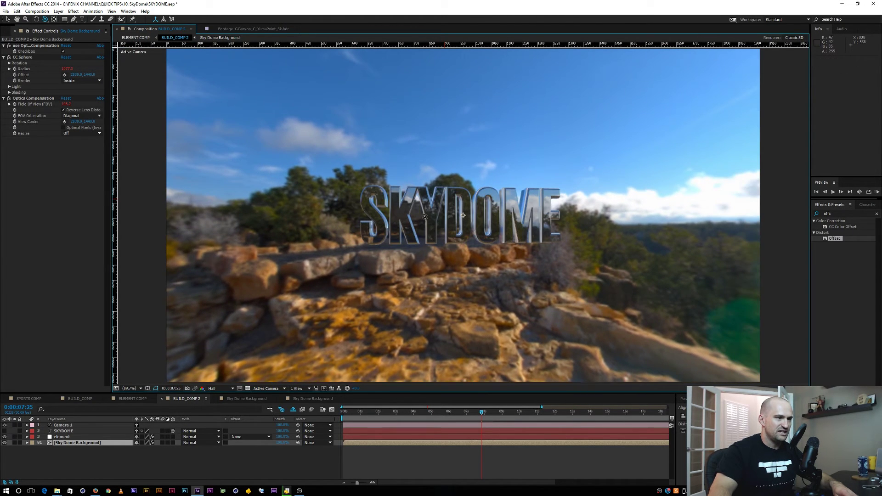
In Sky Dome Background, turn the Offset adjustment layer back on and shift its center horizontally to rotate the panorama
left_click(136, 472)
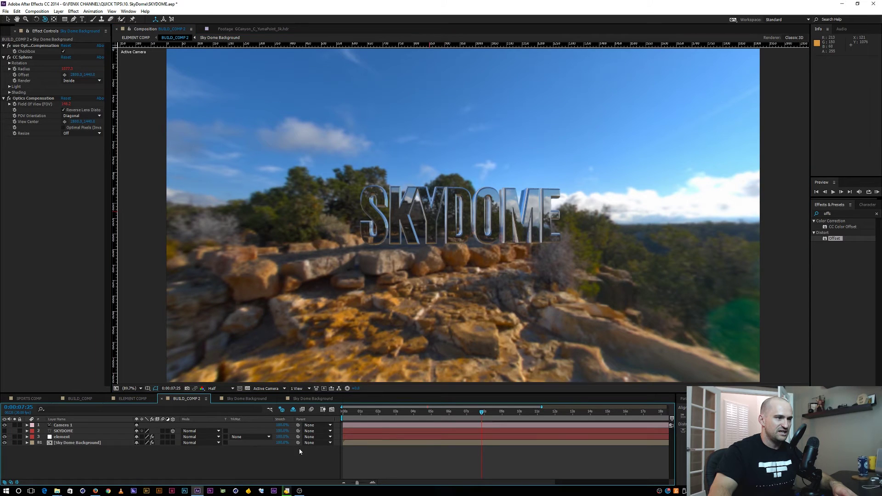
left_click(305, 399)
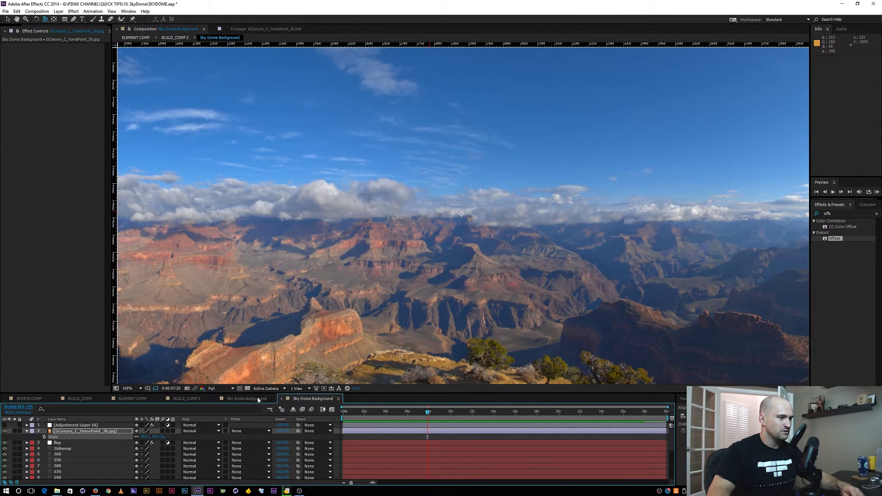
left_click(198, 400)
double_click(94, 444)
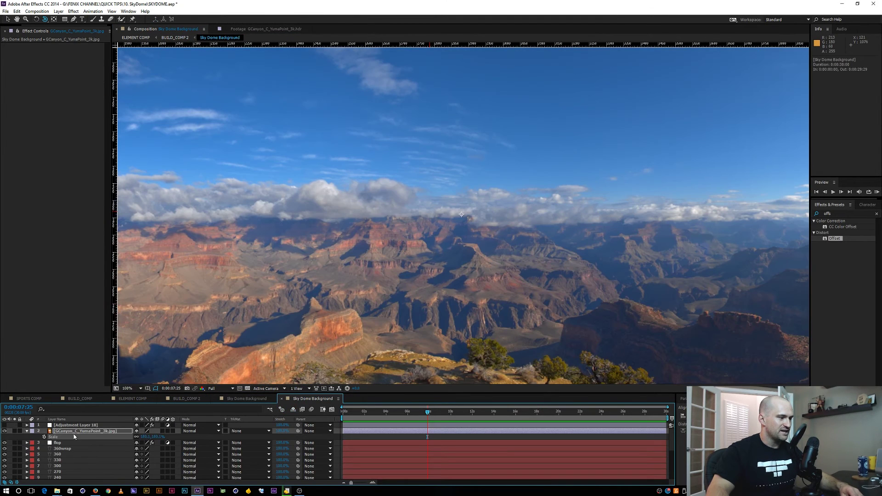
left_click(62, 427)
left_click(4, 425)
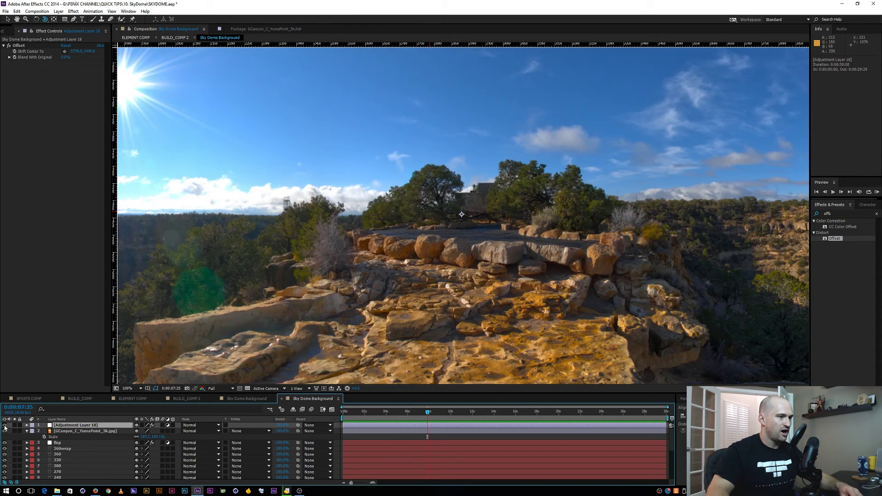
left_click_drag(76, 54, 1, 52)
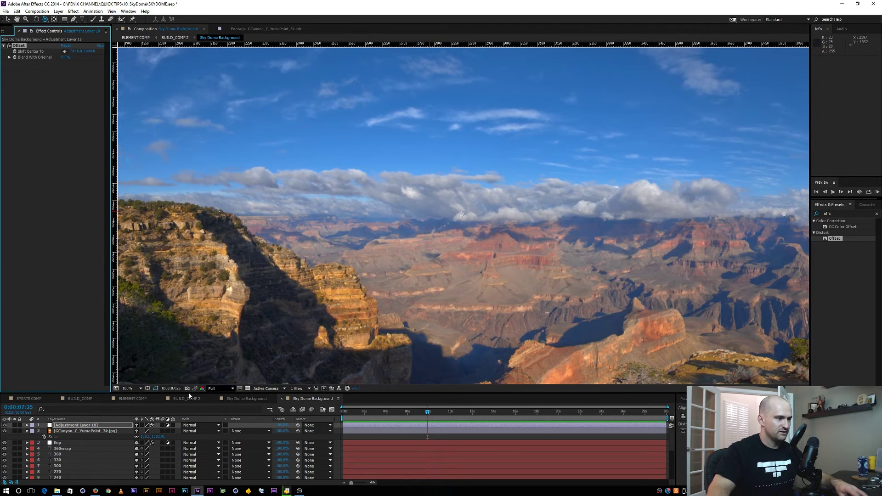
Set the Sky Dome Background preview resolution to Third and return to BUILD_COMP 2 to check the shifted background
left_click(219, 388)
left_click(220, 419)
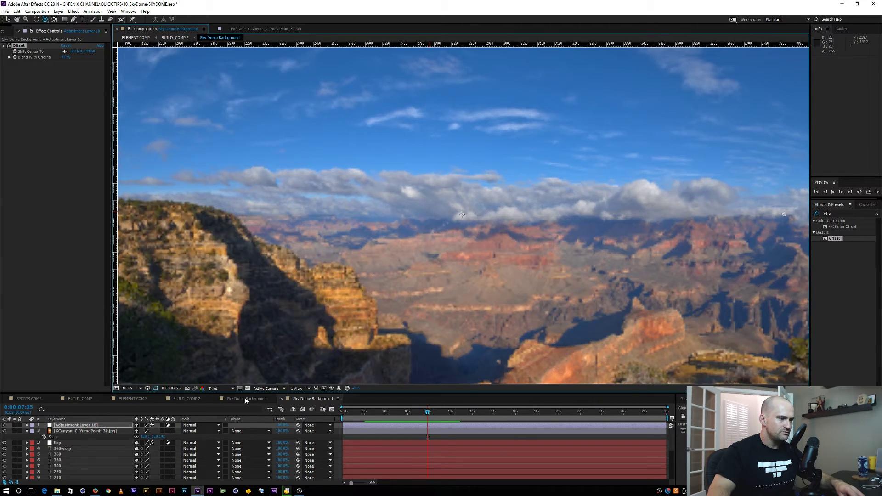
left_click(186, 398)
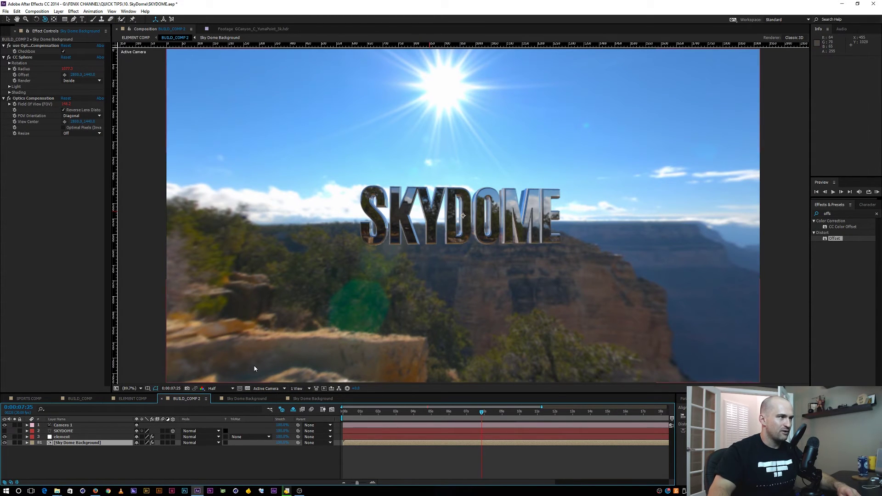
Undo the last change, shift the Offset center horizontally in Sky Dome Background to bring the open canyon behind the text, and orbit BUILD_COMP 2's camera
key("ctrl+z")
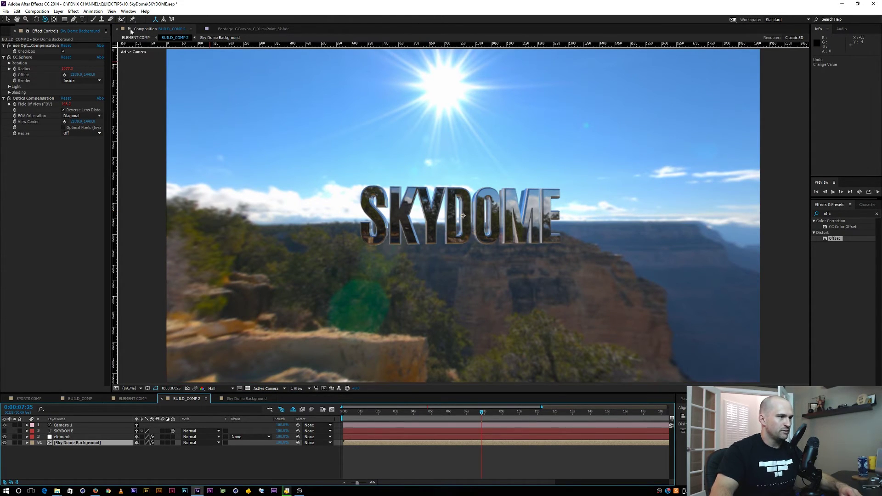
left_click(240, 399)
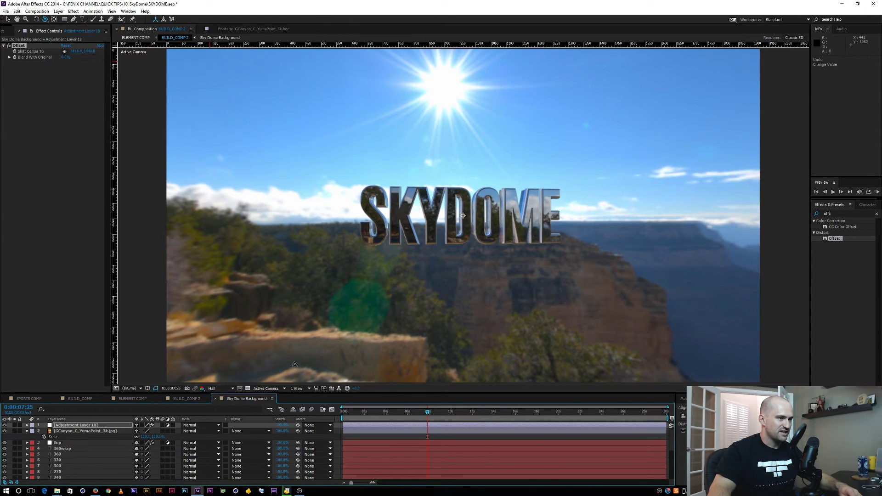
left_click_drag(74, 51, 81, 55)
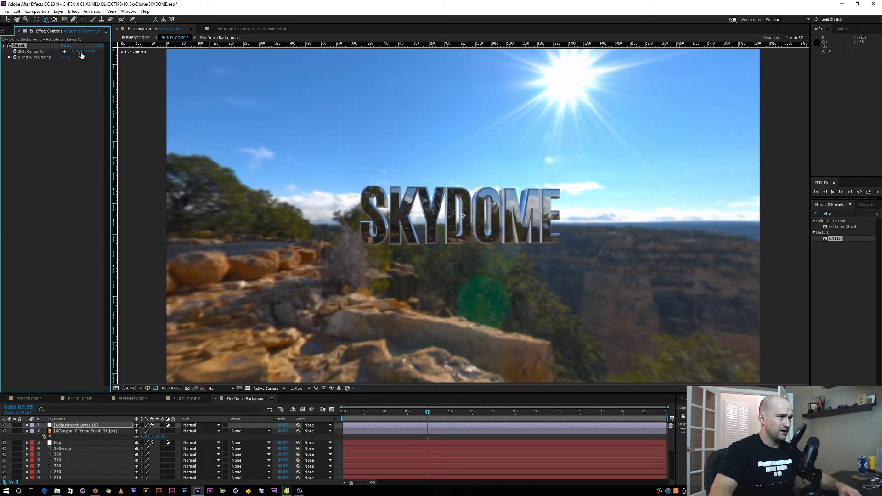
left_click(10, 47)
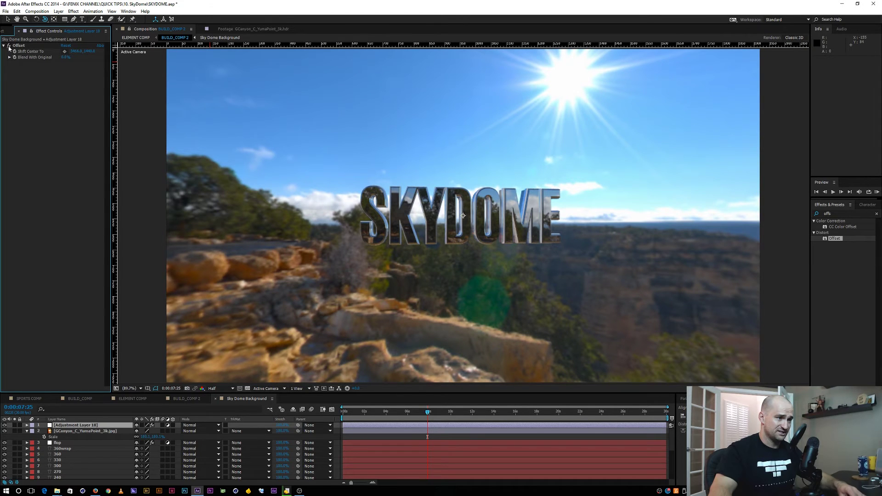
left_click_drag(73, 54, 218, 341)
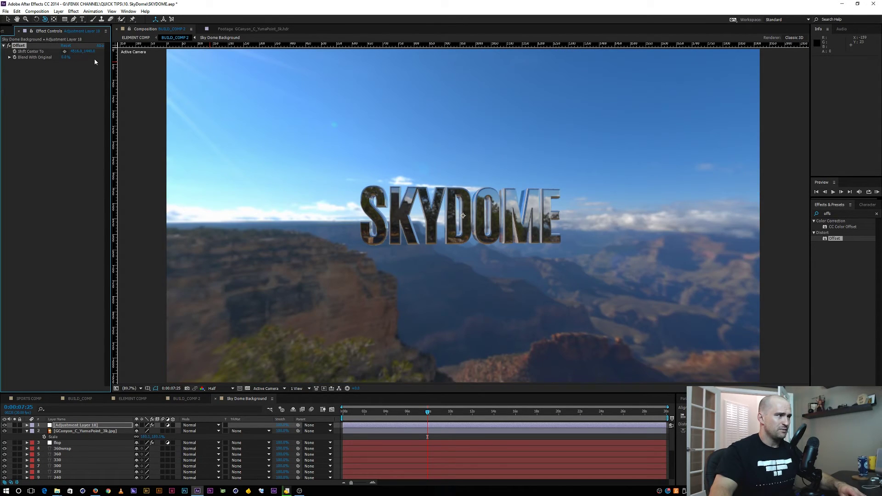
left_click(186, 399)
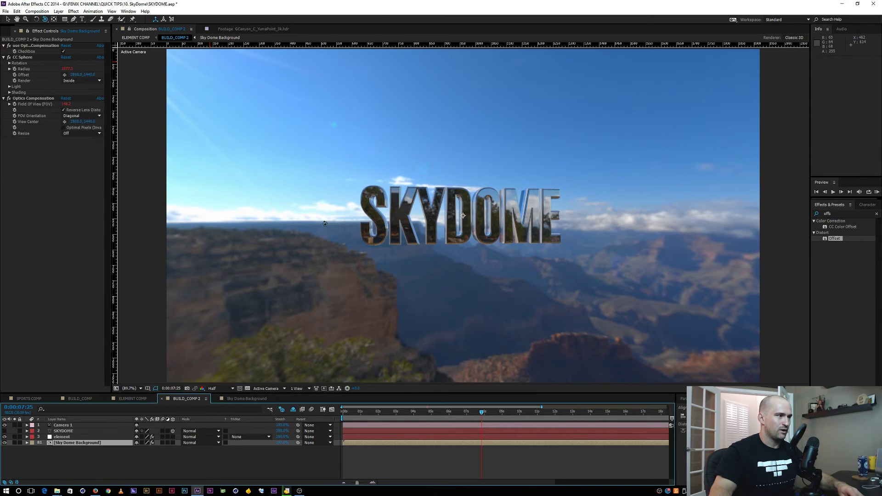
left_click_drag(375, 214, 443, 228)
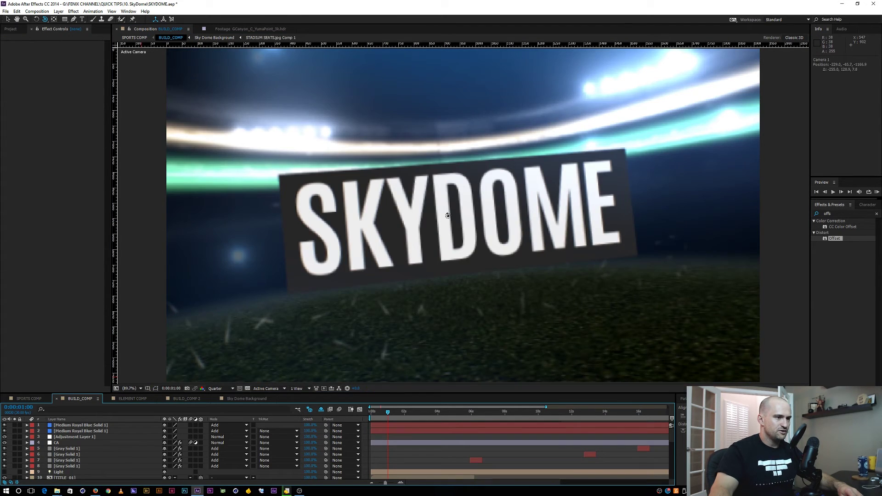
Orbit the camera around the SKYDOME title in BUILD_COMP to examine the stadium environment from different angles
left_click_drag(464, 211, 615, 132)
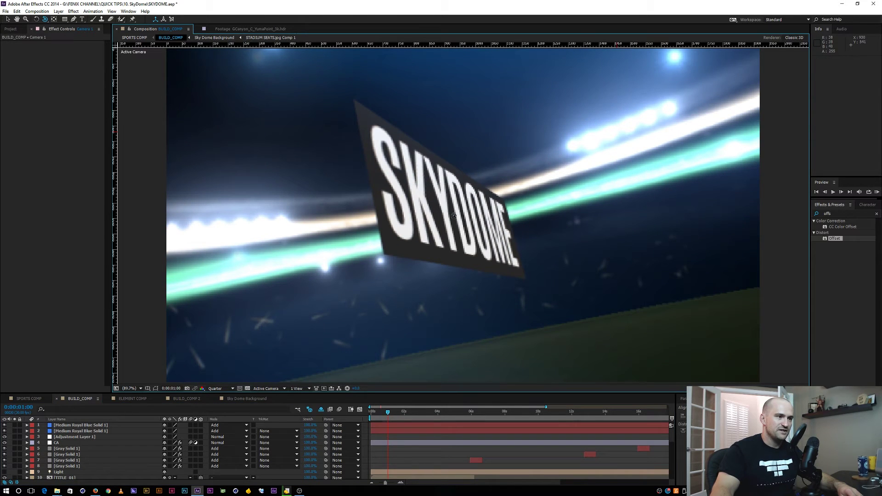
left_click_drag(425, 231, 477, 184)
scroll(476, 185, "down", 1)
scroll(452, 196, "up", 1)
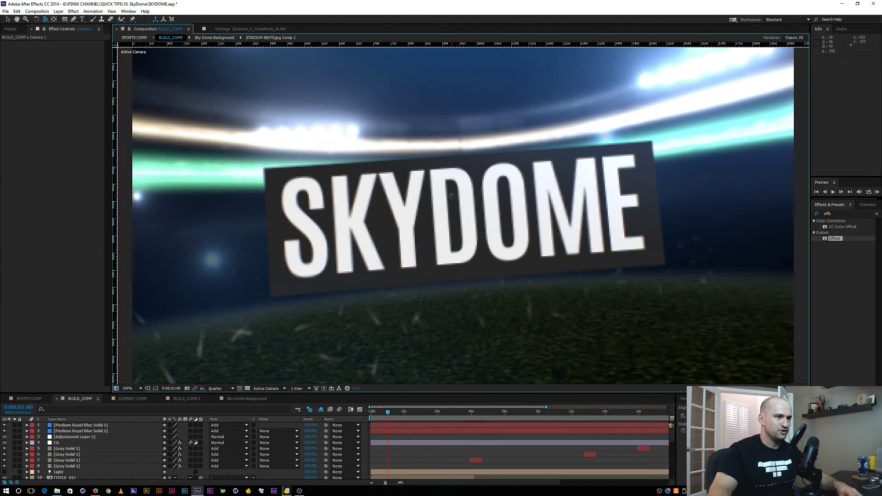
Solo the Sky Dome Background layer in BUILD_COMP and orbit the camera to inspect the stadium dome alone
scroll(117, 456, "down", 20)
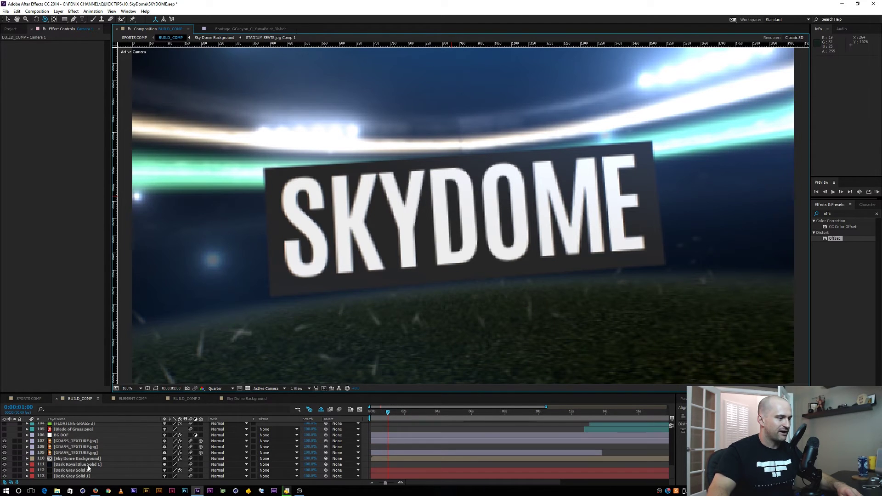
left_click(79, 459)
left_click(14, 459)
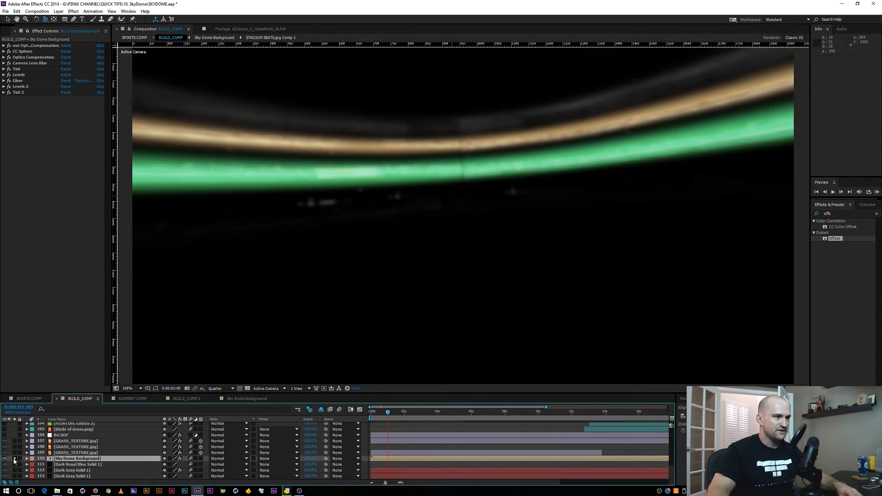
left_click_drag(423, 171, 464, 157)
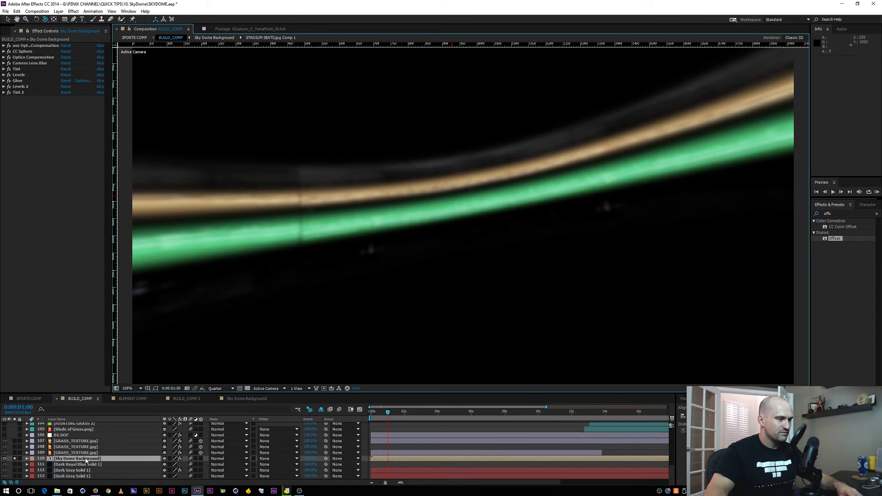
In STADIUM SEATS.jpg Comp 1, nested inside the stadium's Sky Dome Background, duplicate the STADIUM SEATS.jpg layer and place the copy above all other layers
double_click(85, 458)
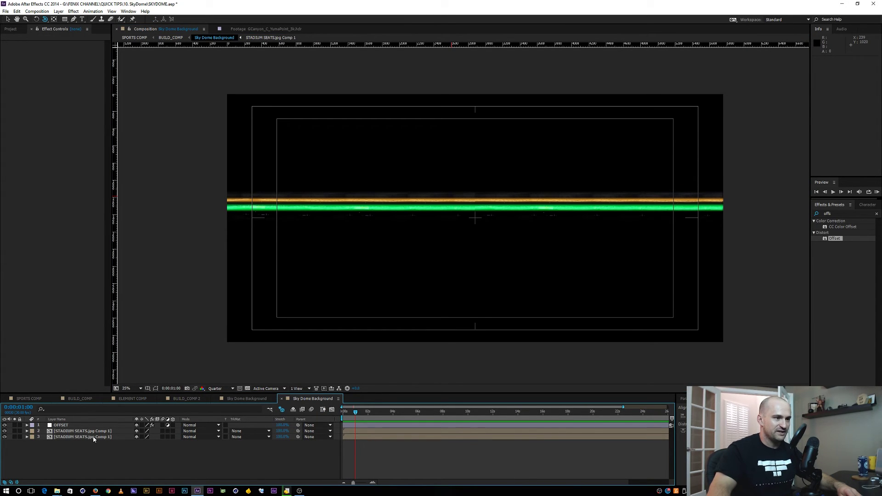
double_click(83, 436)
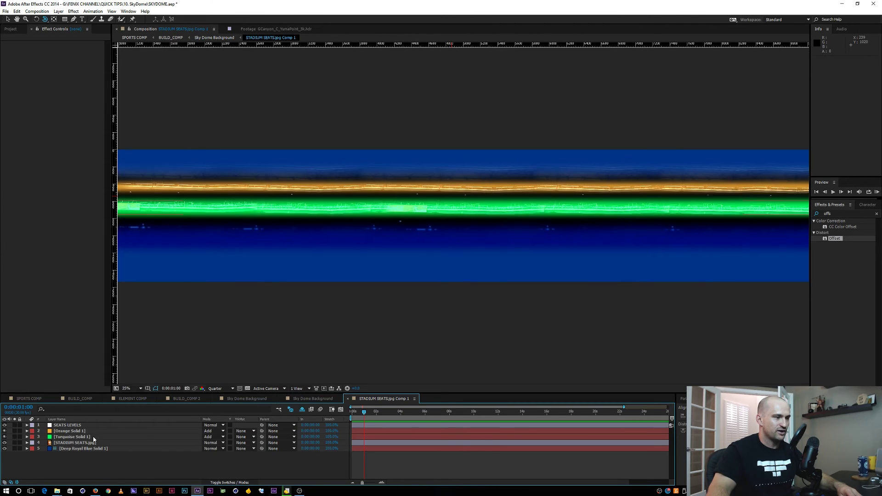
left_click(61, 443)
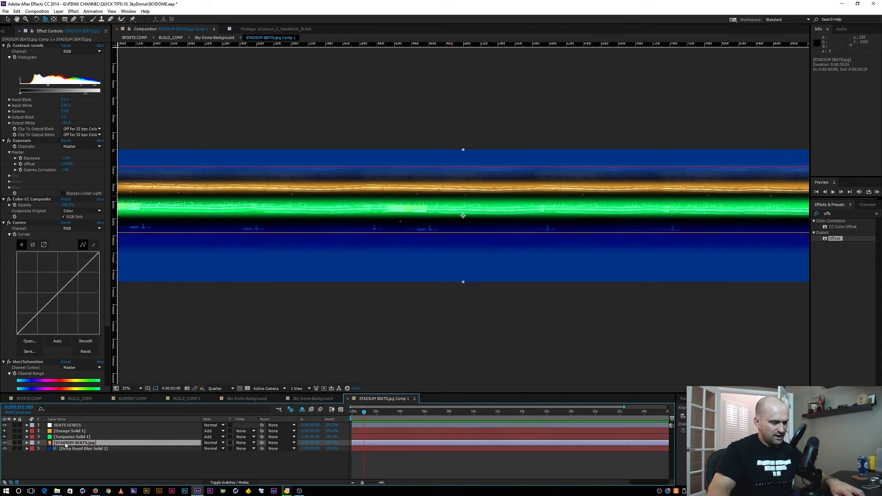
key("ctrl+d")
left_click_drag(62, 442, 67, 426)
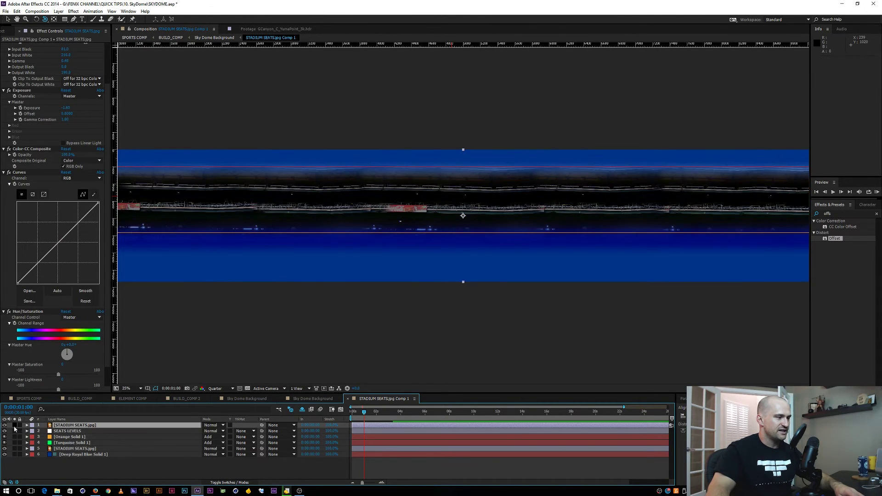
Solo the topmost STADIUM SEATS.jpg copy and delete all of its effects
left_click(64, 426)
left_click(26, 313)
key("ctrl+a")
key("Delete")
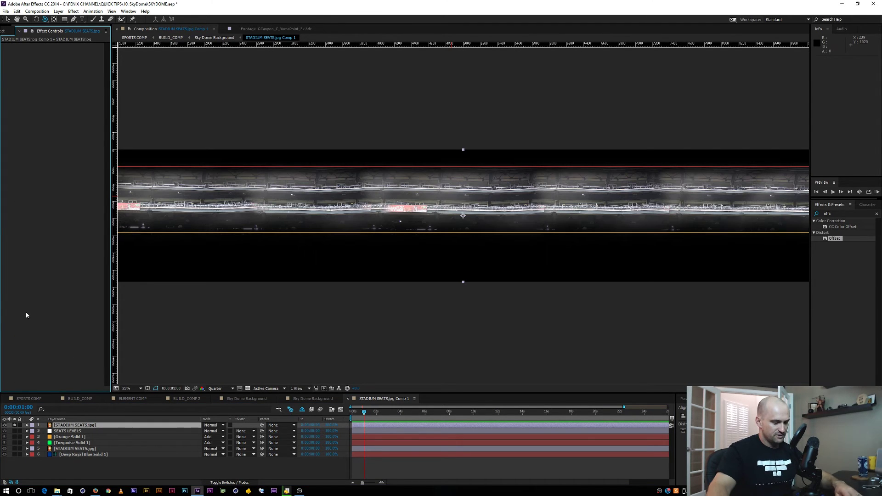
Delete Mask 1 and Mask 2 from the topmost STADIUM SEATS.jpg layer to expose the whole image, and deselect the layer
key("m")
left_click(56, 431)
left_click(54, 443, "shift")
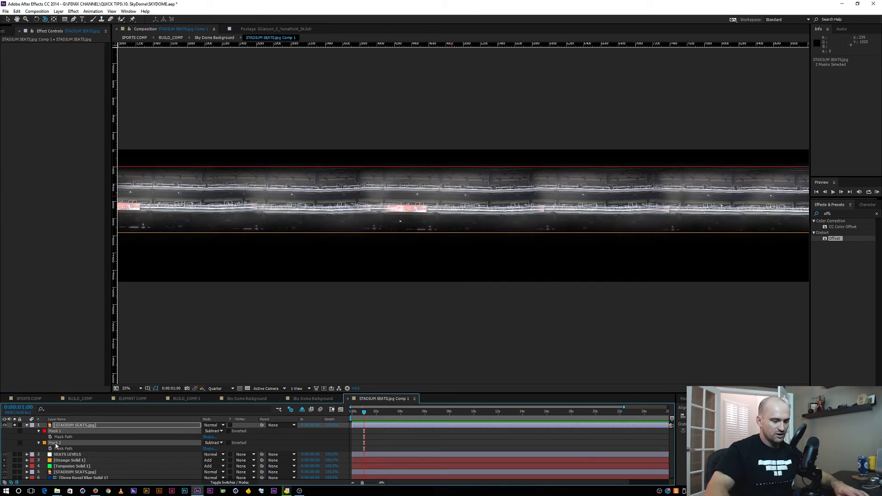
key("Delete")
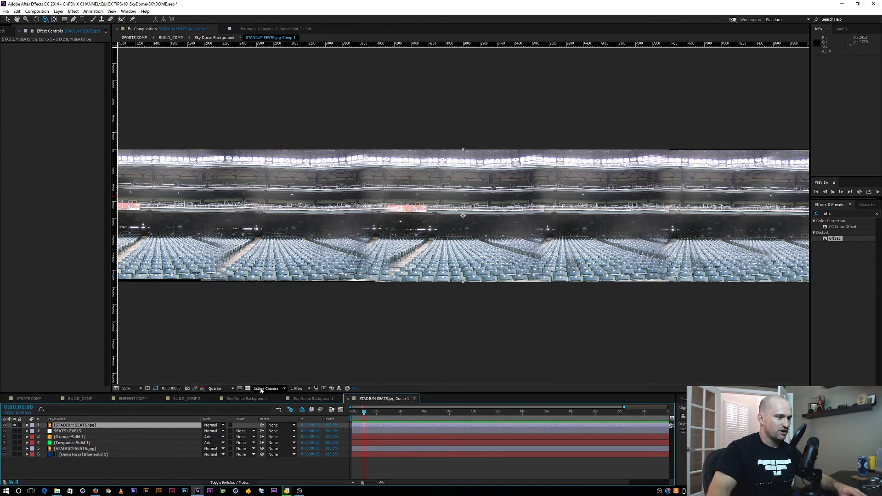
left_click(82, 468)
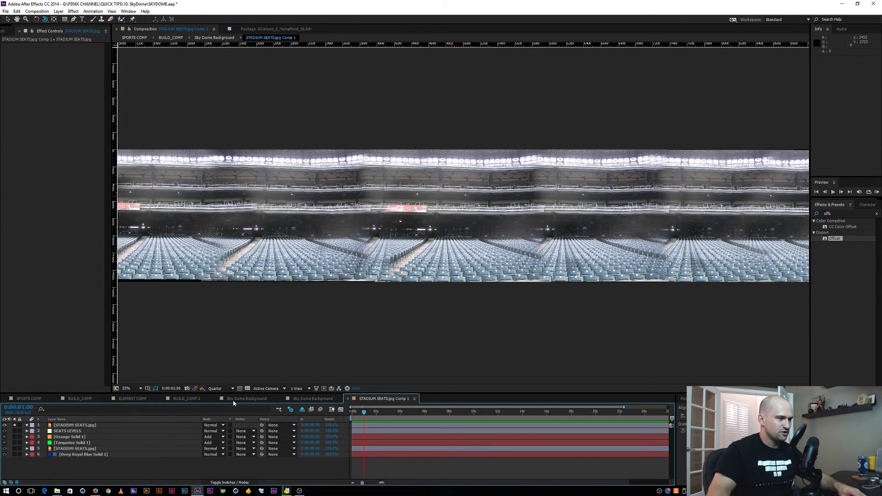
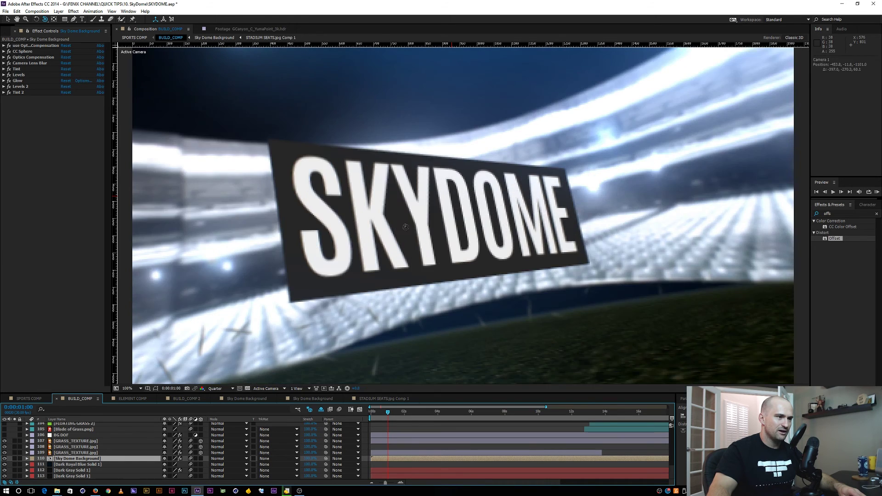
Delete the topmost STADIUM SEATS.jpg copy from STADIUM SEATS.jpg Comp 1
left_click(384, 399)
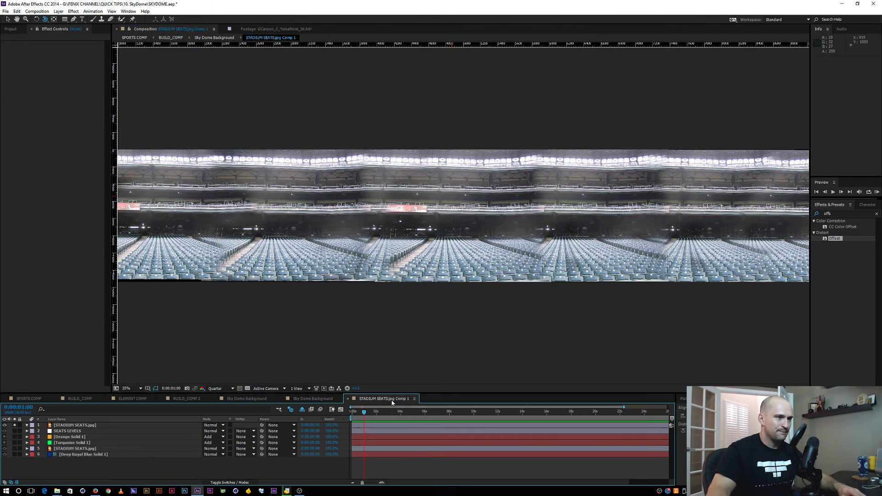
left_click(71, 426)
key("Delete")
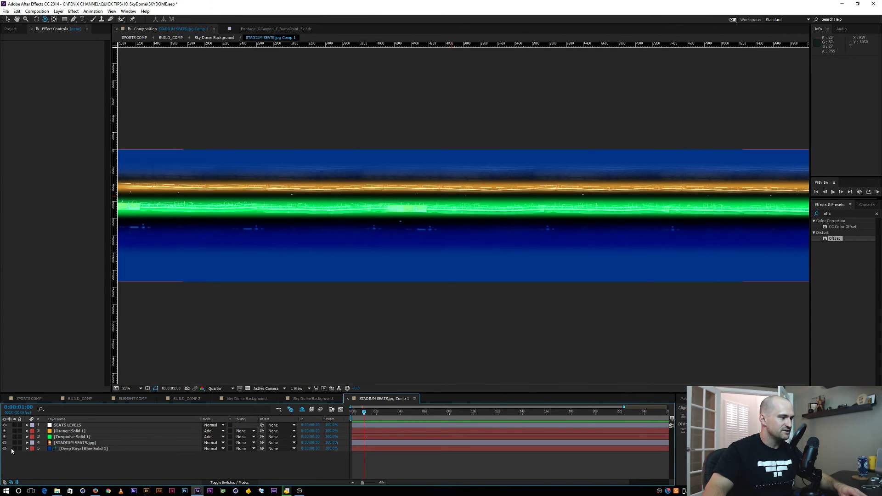
Solo the remaining STADIUM SEATS.jpg layer and add Deep Royal Blue Solid 1 to the solo to inspect how they combine
left_click(14, 442)
left_click(76, 442)
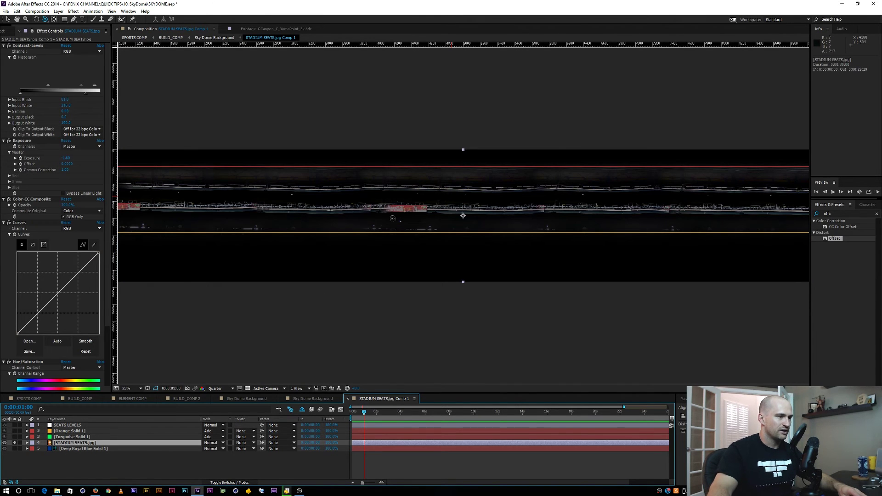
scroll(437, 196, "up", 4)
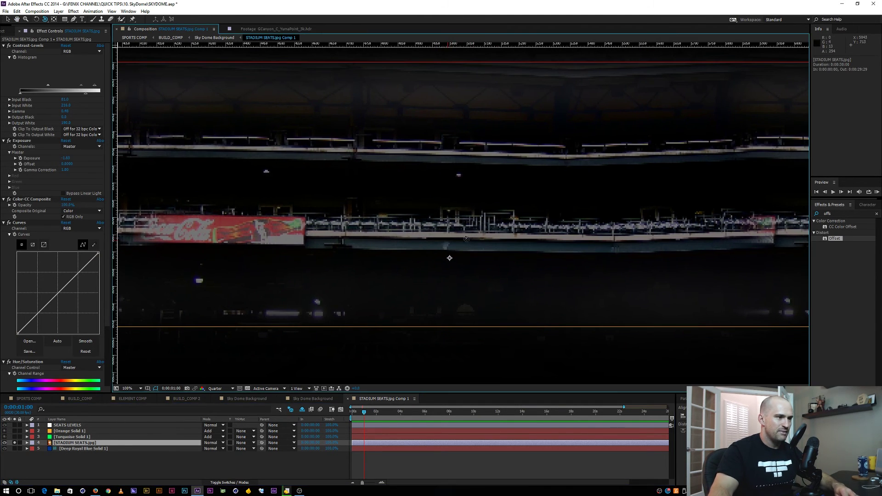
left_click(14, 448)
scroll(432, 257, "down", 1)
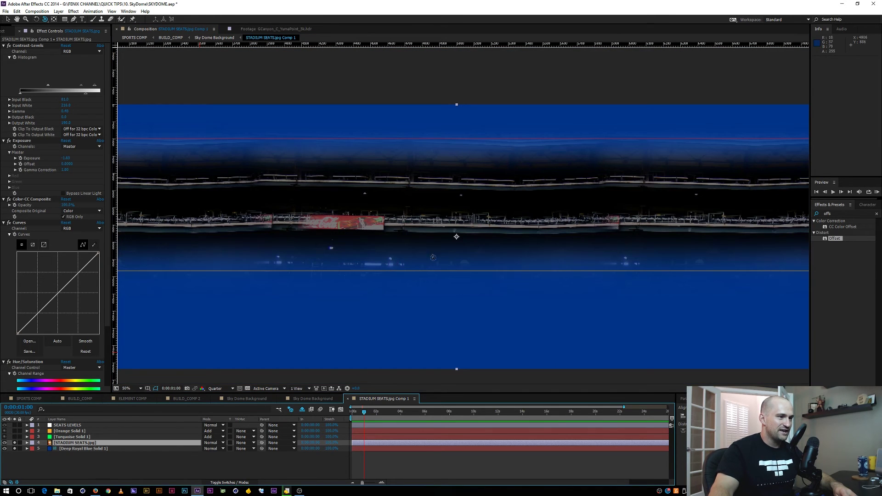
Add Turquoise Solid 1, Orange Solid 1 and SEATS LEVELS to the soloed layers one at a time to examine the complete composite
left_click(14, 437)
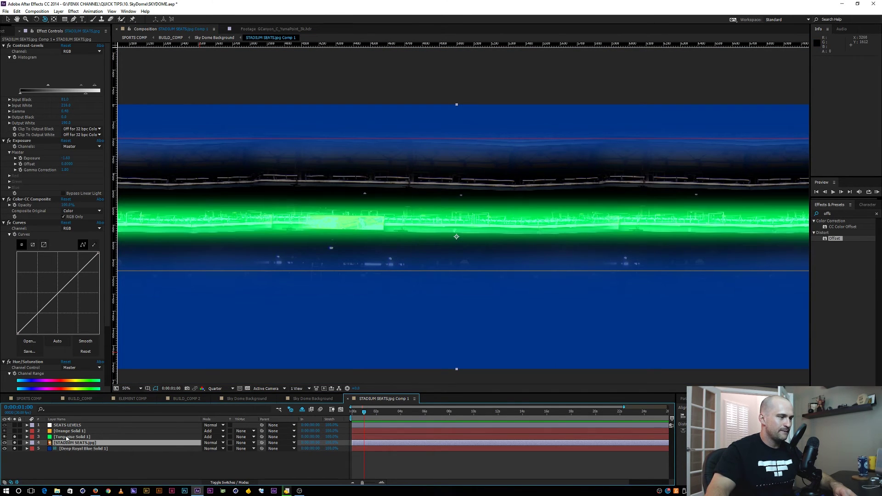
scroll(349, 244, "down", 2)
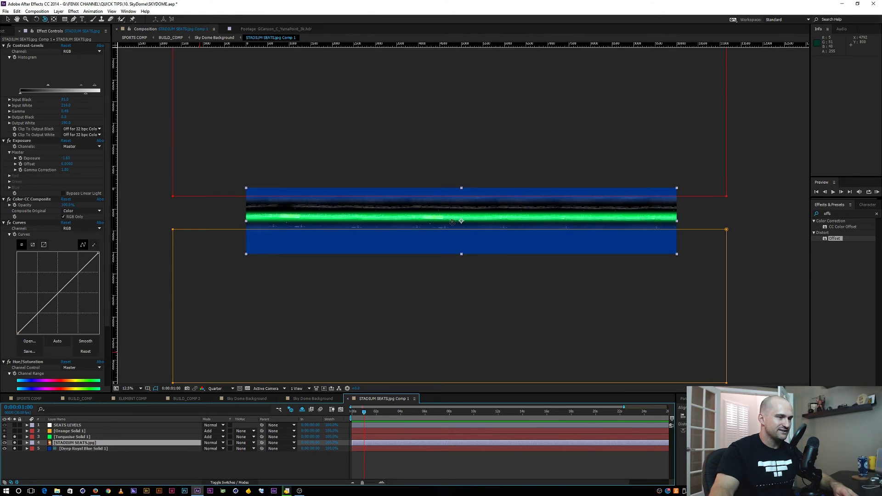
scroll(440, 222, "up", 2)
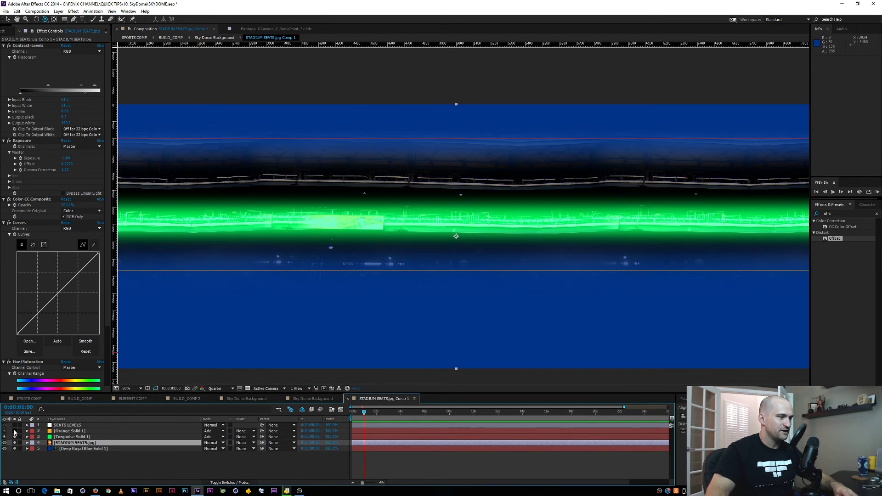
left_click(14, 431)
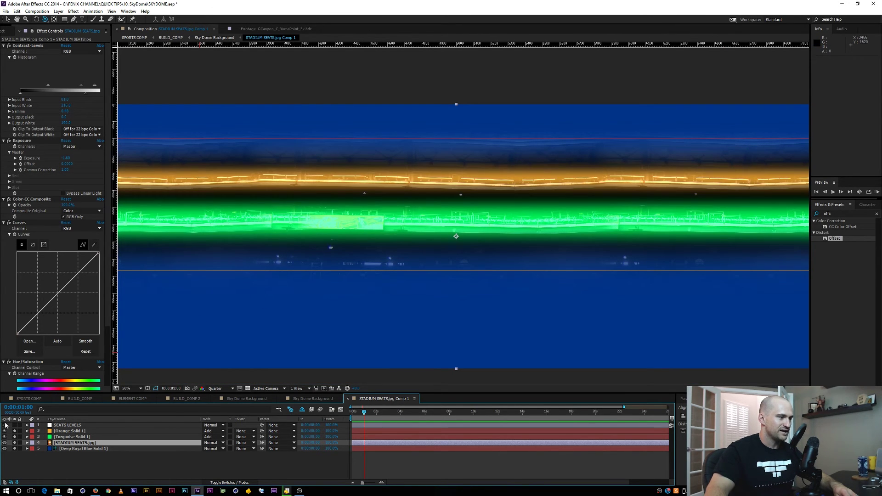
left_click(14, 425)
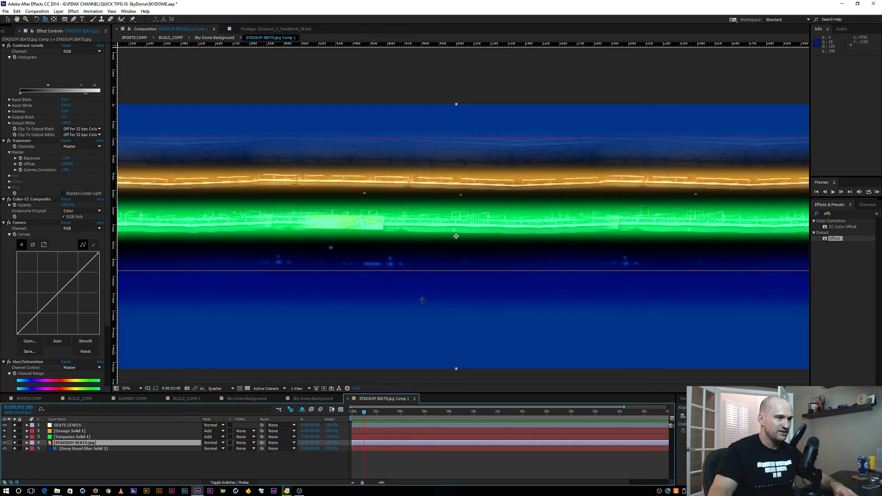
key("comma")
key("comma")
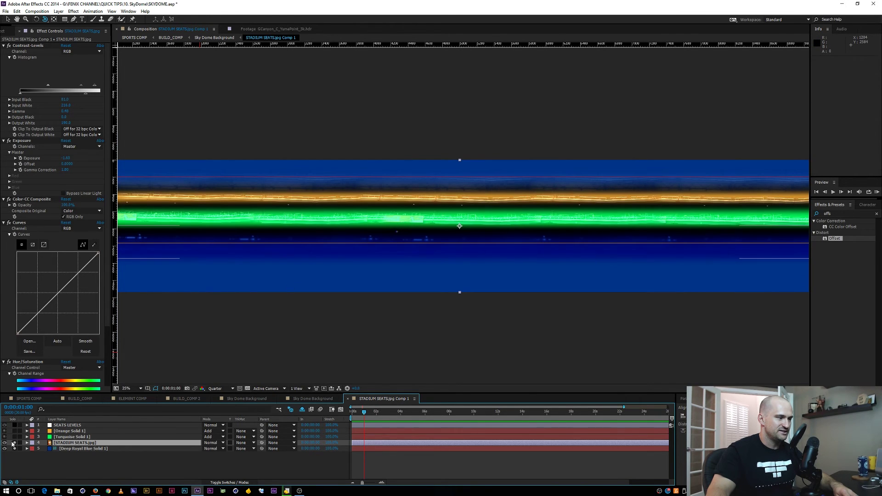
In the stadium's Sky Dome Background comp, add the bottom STADIUM SEATS.jpg Comp 1 layer to the solo and inspect the centre seam
left_click(307, 399)
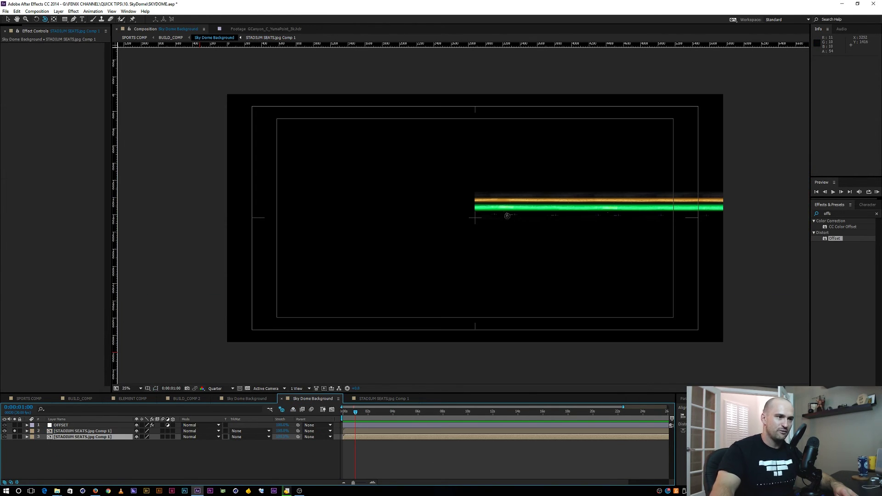
scroll(502, 225, "up", 2)
scroll(501, 222, "down", 2)
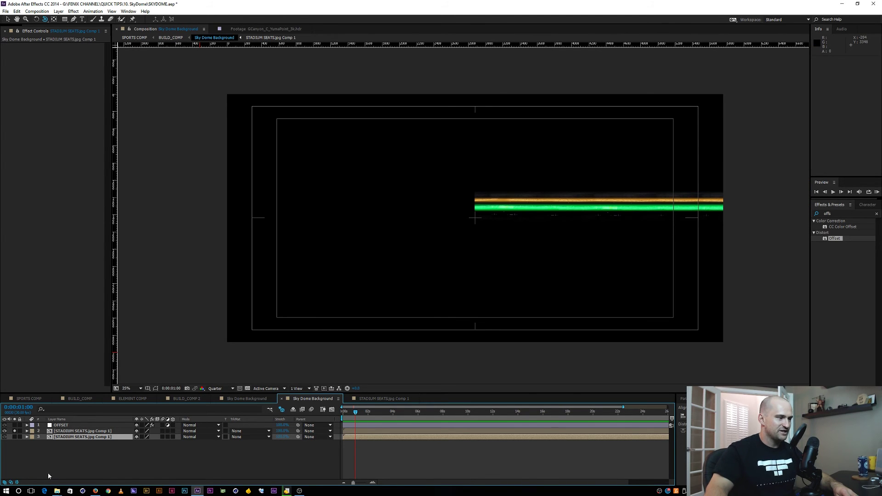
left_click(14, 437)
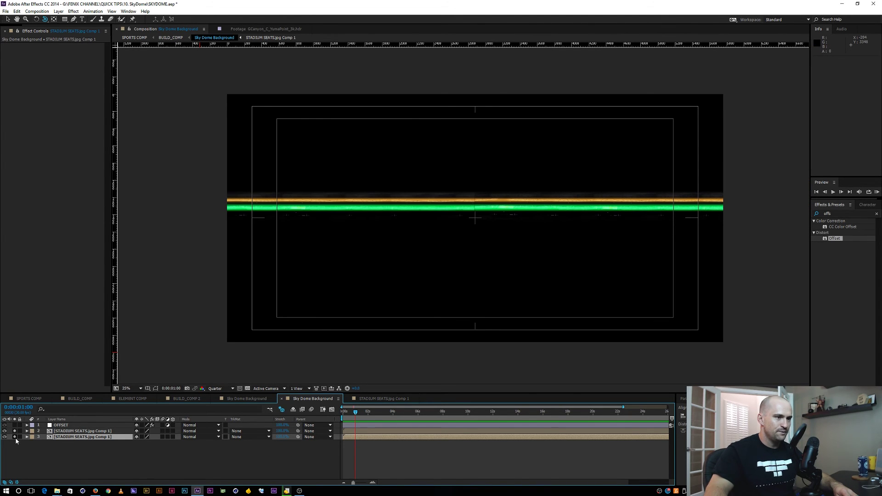
scroll(516, 180, "up", 3)
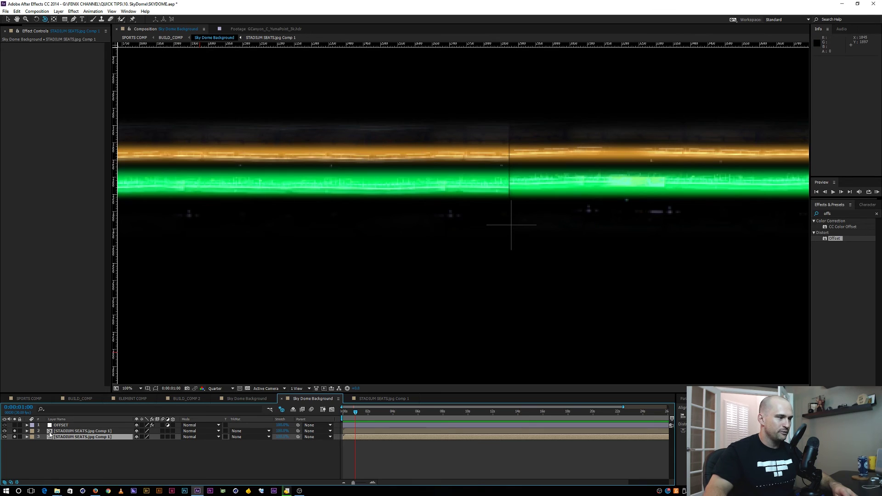
Add the OFFSET layer to the solo to check the seam, clear all solos and deselect the layers
left_click(14, 425)
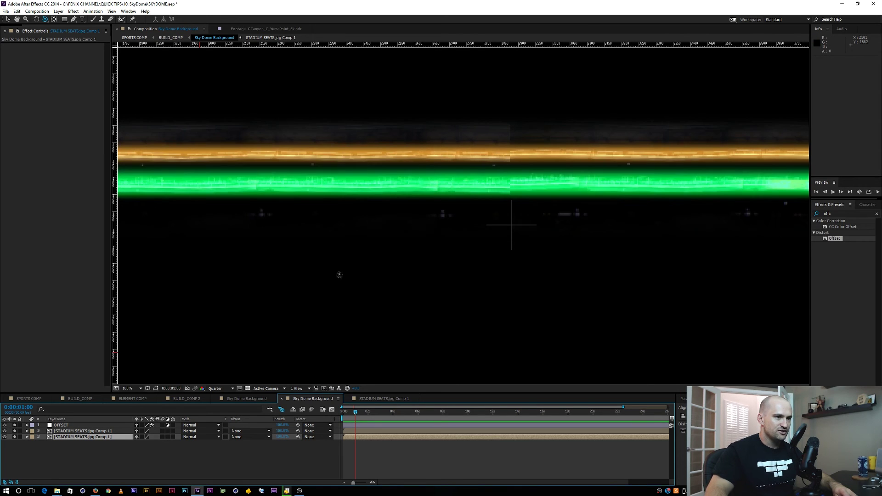
scroll(437, 202, "down", 1)
scroll(435, 203, "up", 2)
scroll(435, 205, "down", 2)
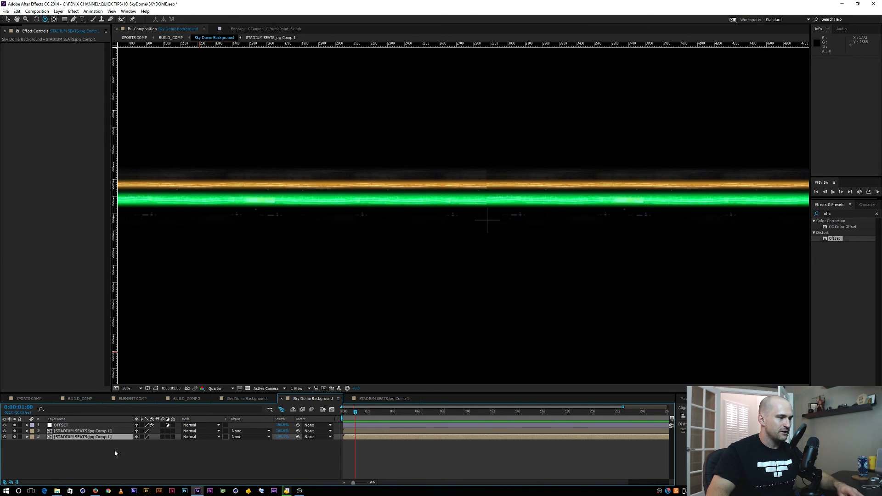
left_click(42, 453)
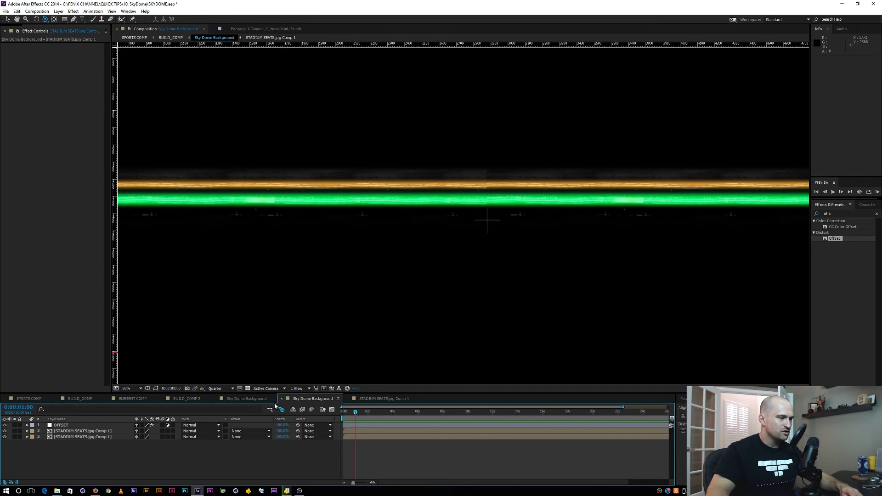
key("comma")
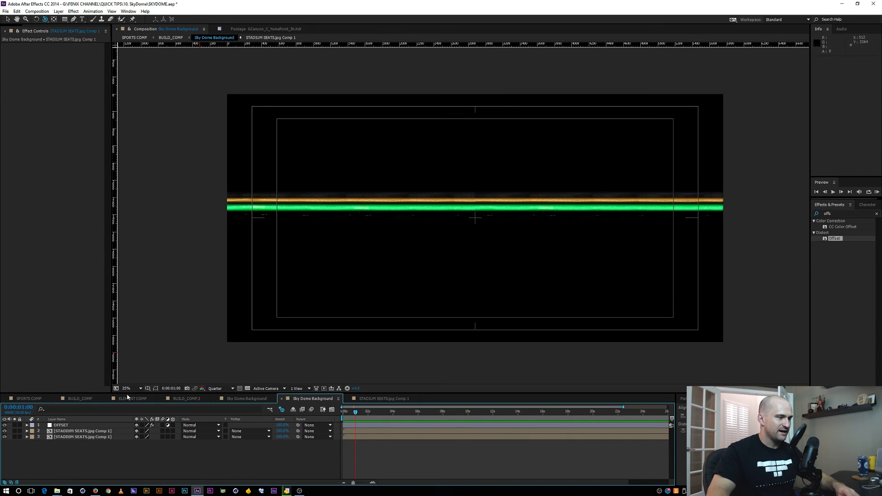
Return to BUILD_COMP and orbit the camera to view the coloured stadium bands behind the SKYDOME text
left_click(80, 398)
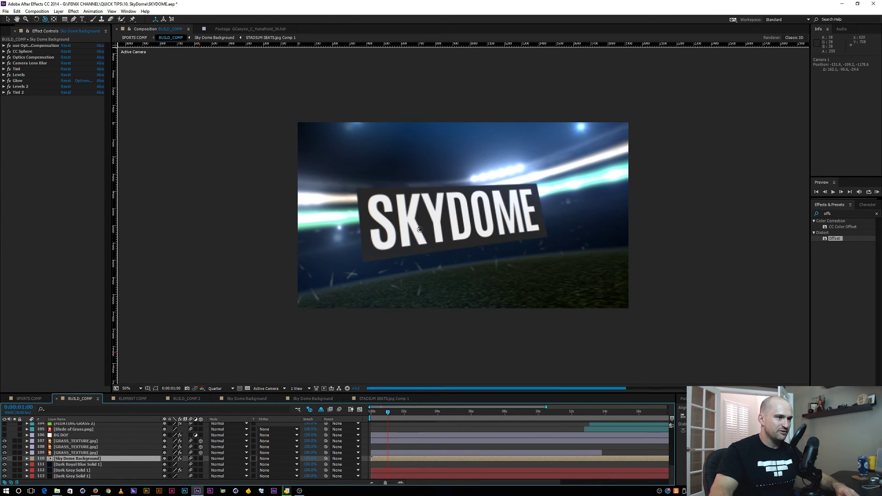
left_click_drag(377, 270, 358, 285)
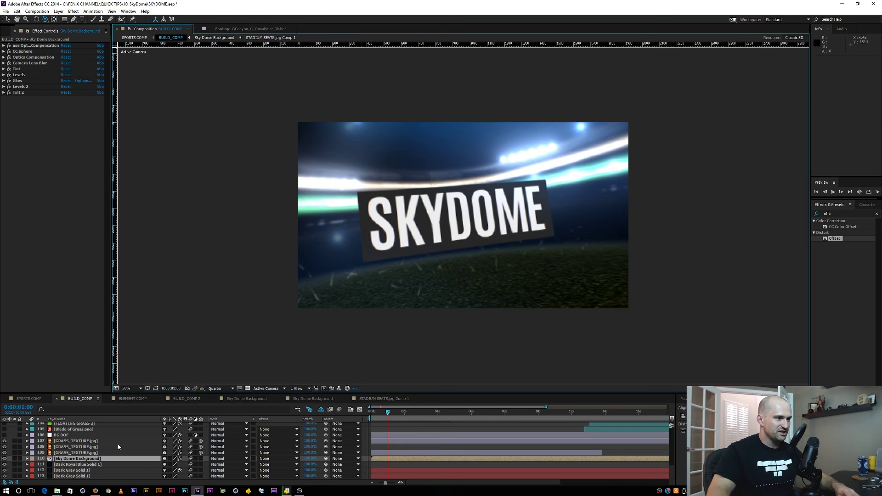
On the STADIUM LIGHTS B layer, switch the Optical Flares effect off and back on to compare the result
scroll(107, 453, "up", 4)
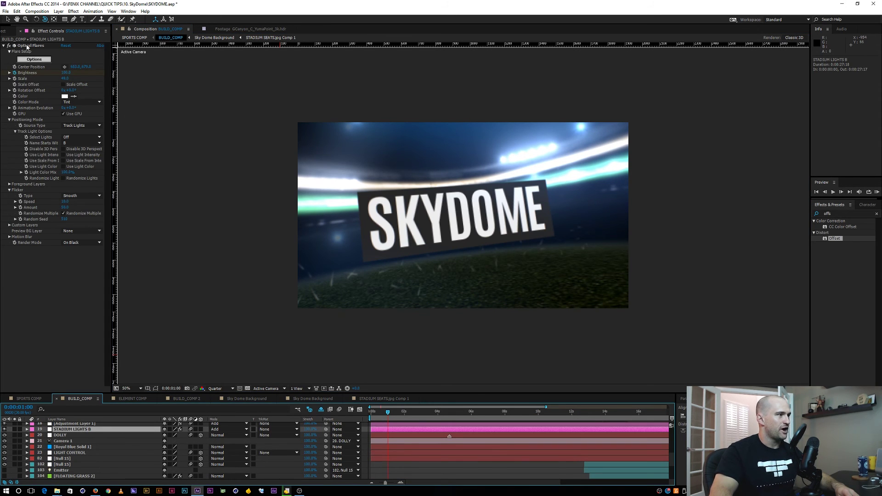
left_click(27, 46)
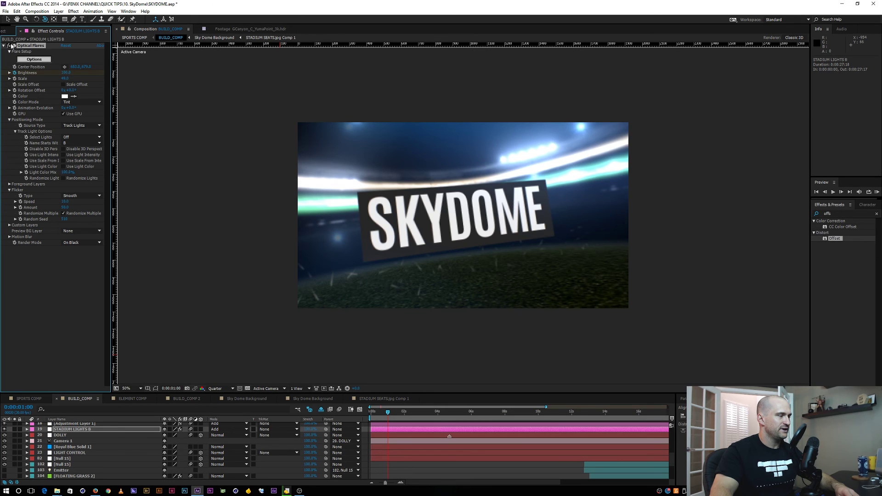
left_click(9, 46)
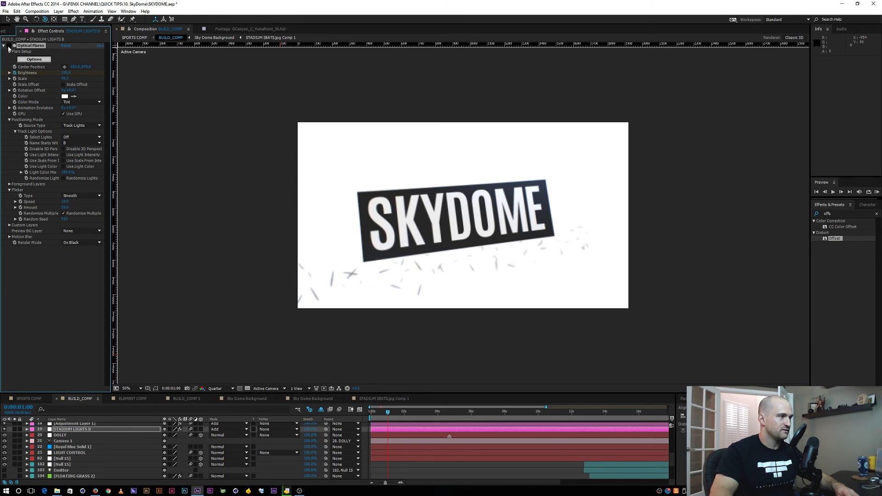
left_click(9, 46)
Hide and show the STADIUM LIGHTS B layer to compare the stadium with and without its light flares
left_click(4, 429)
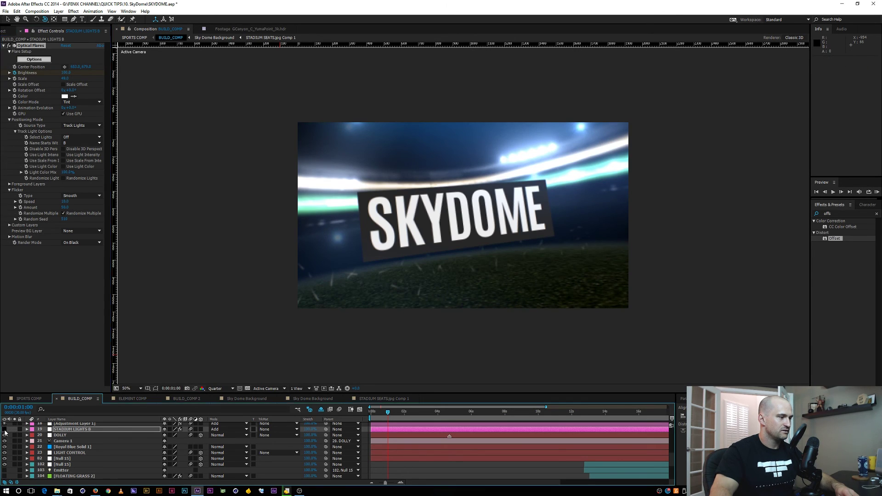
left_click(5, 430)
left_click(4, 429)
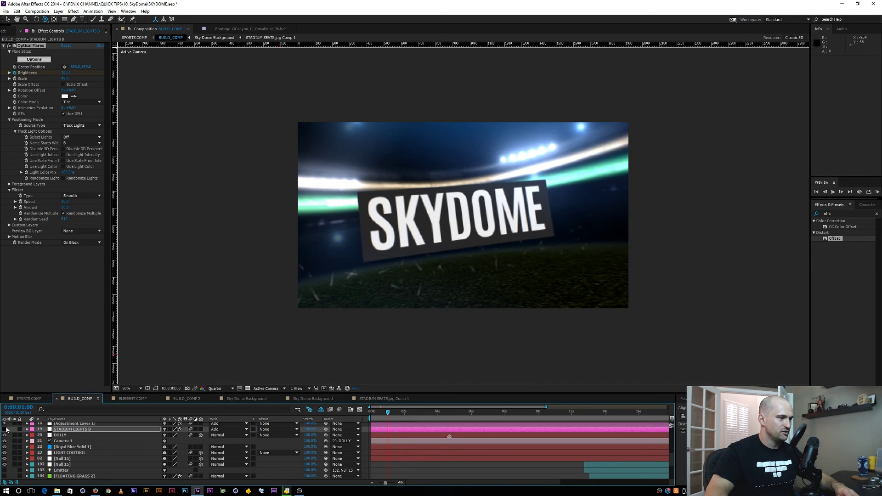
left_click(6, 426)
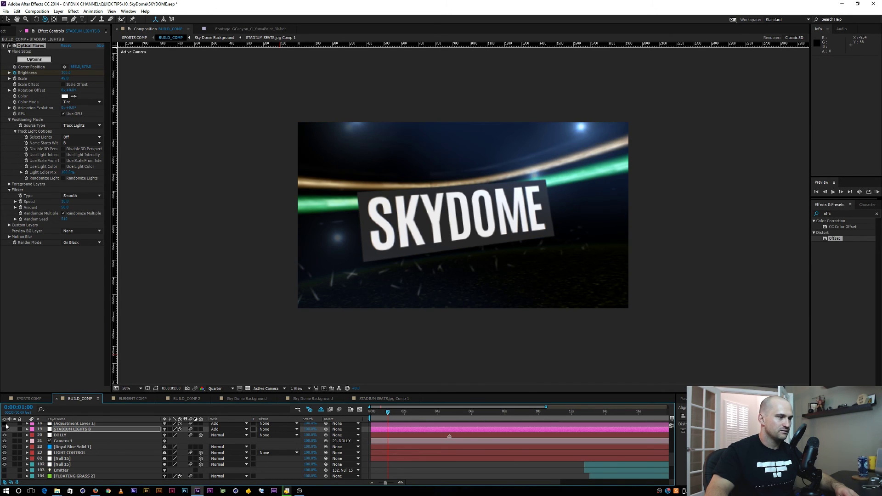
left_click(5, 429)
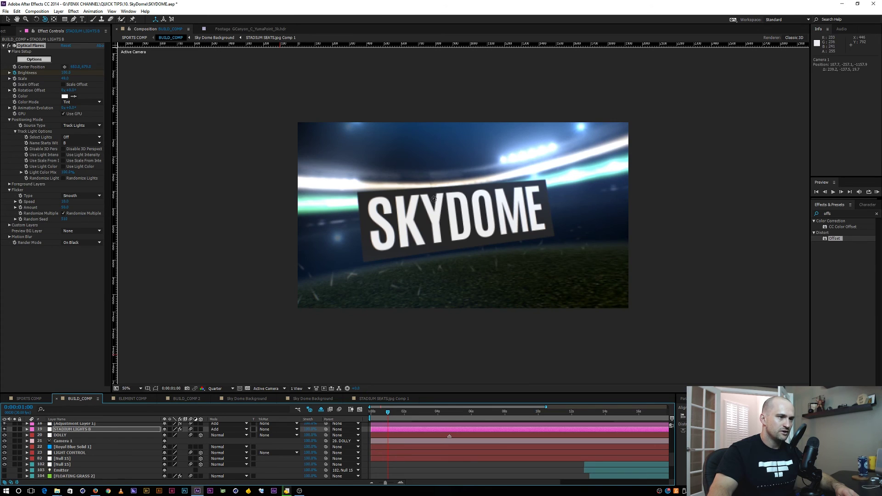
Orbit the camera around the SKYDOME text to inspect the lit stadium from other angles
left_click_drag(434, 199, 461, 199)
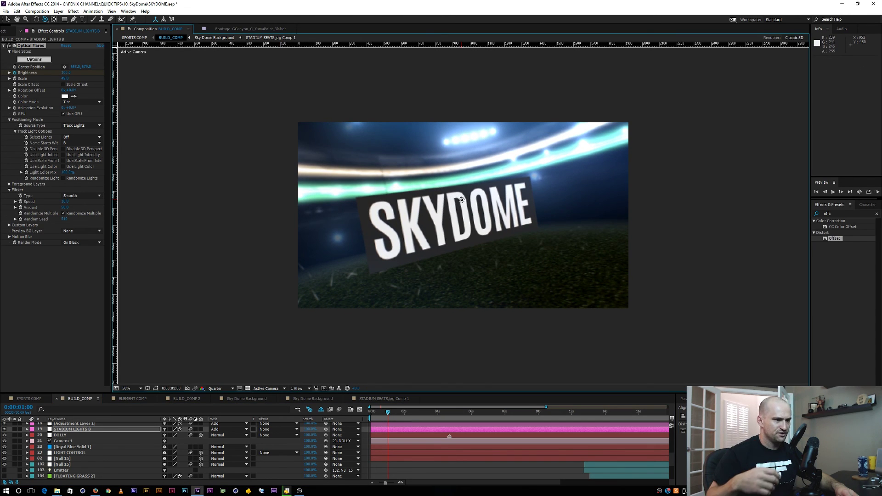
left_click_drag(465, 206, 436, 370)
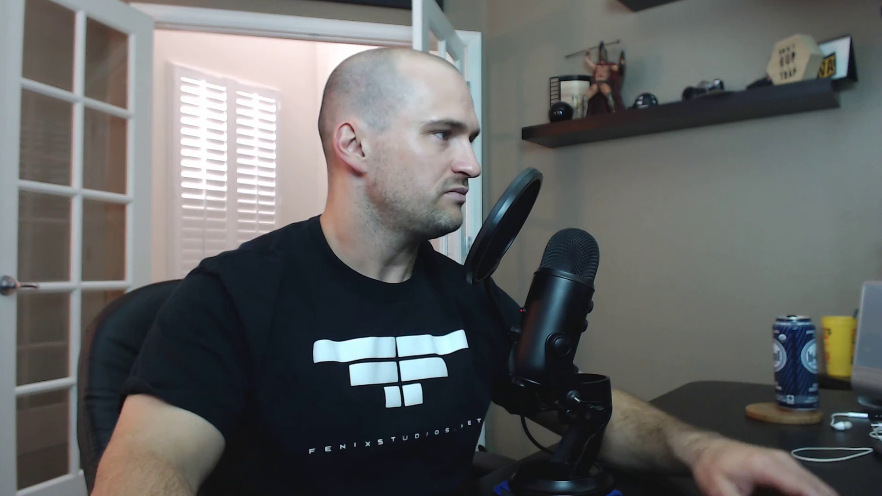